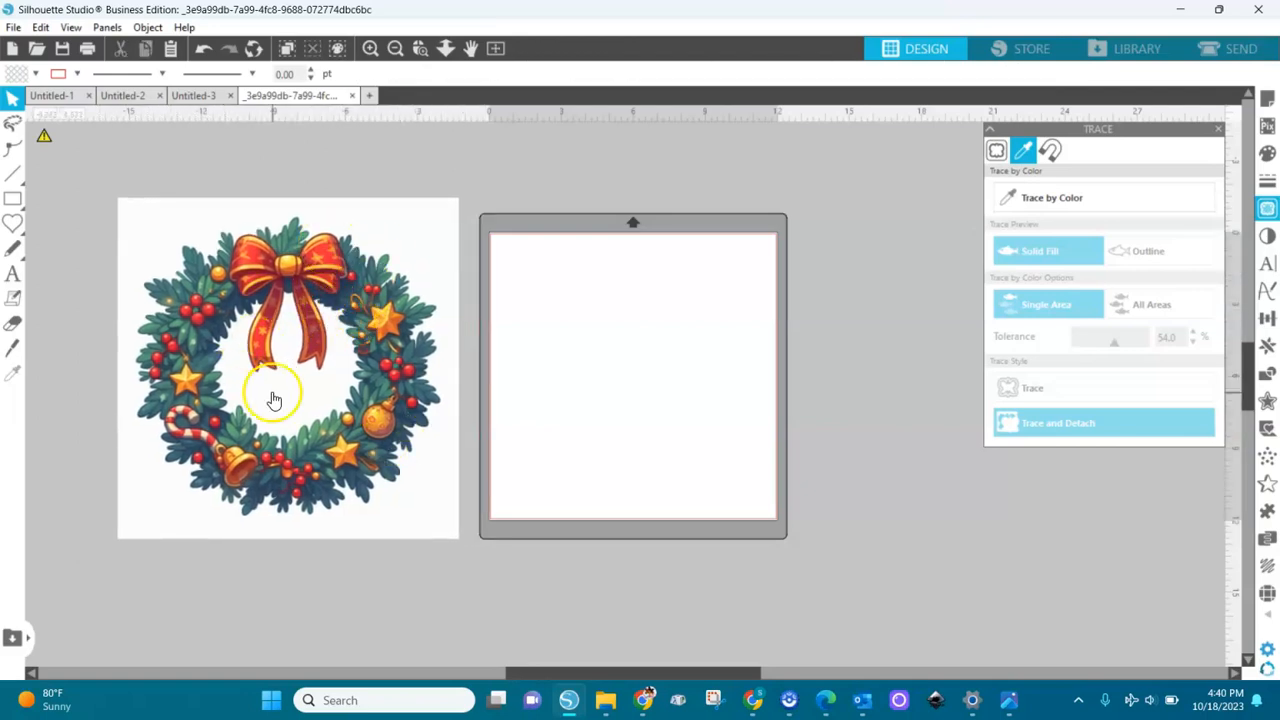
Trace the wreath image within an area about 18.3 by 16.8 in at a 95% threshold, using Trace and Detach
left_click(1266, 102)
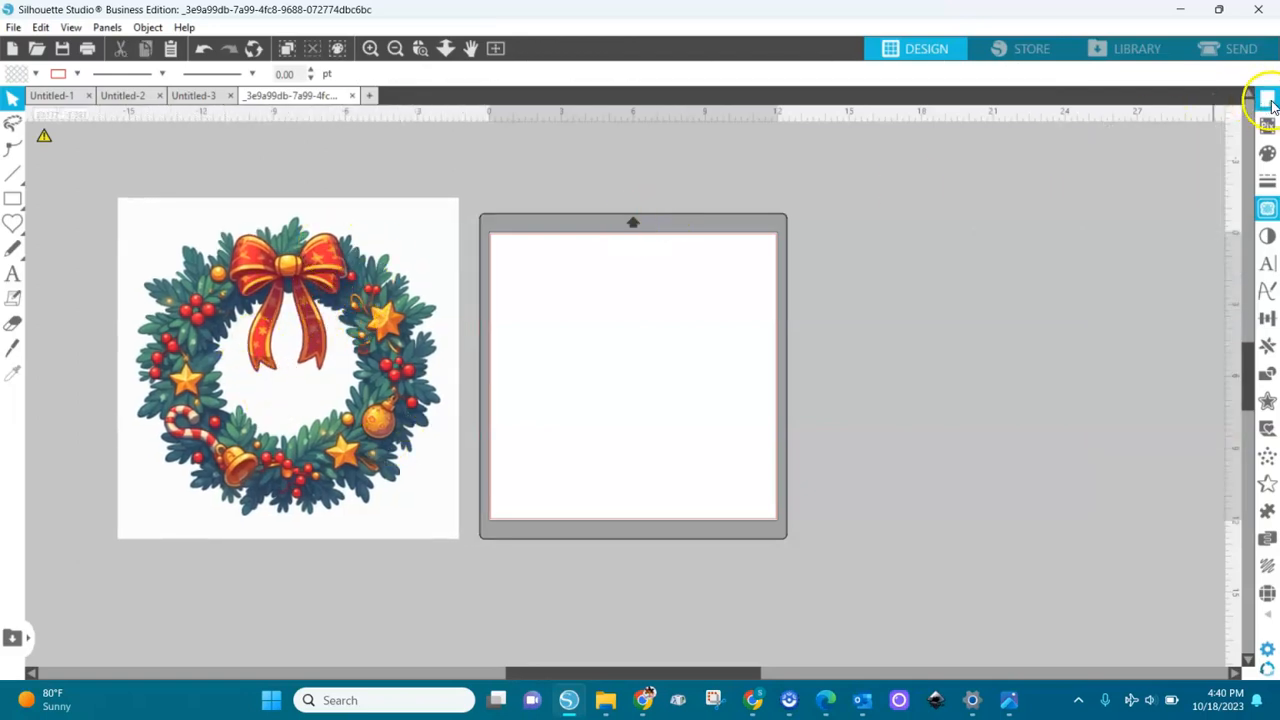
left_click(1267, 208)
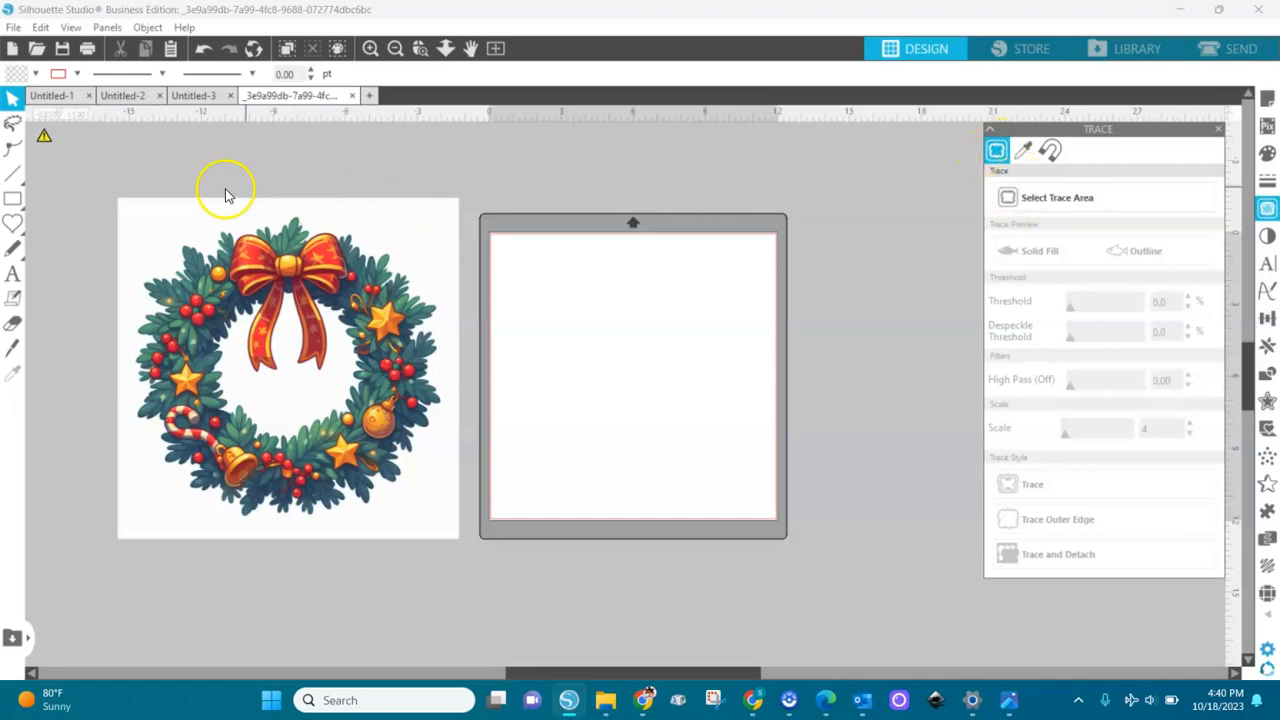
left_click(1061, 201)
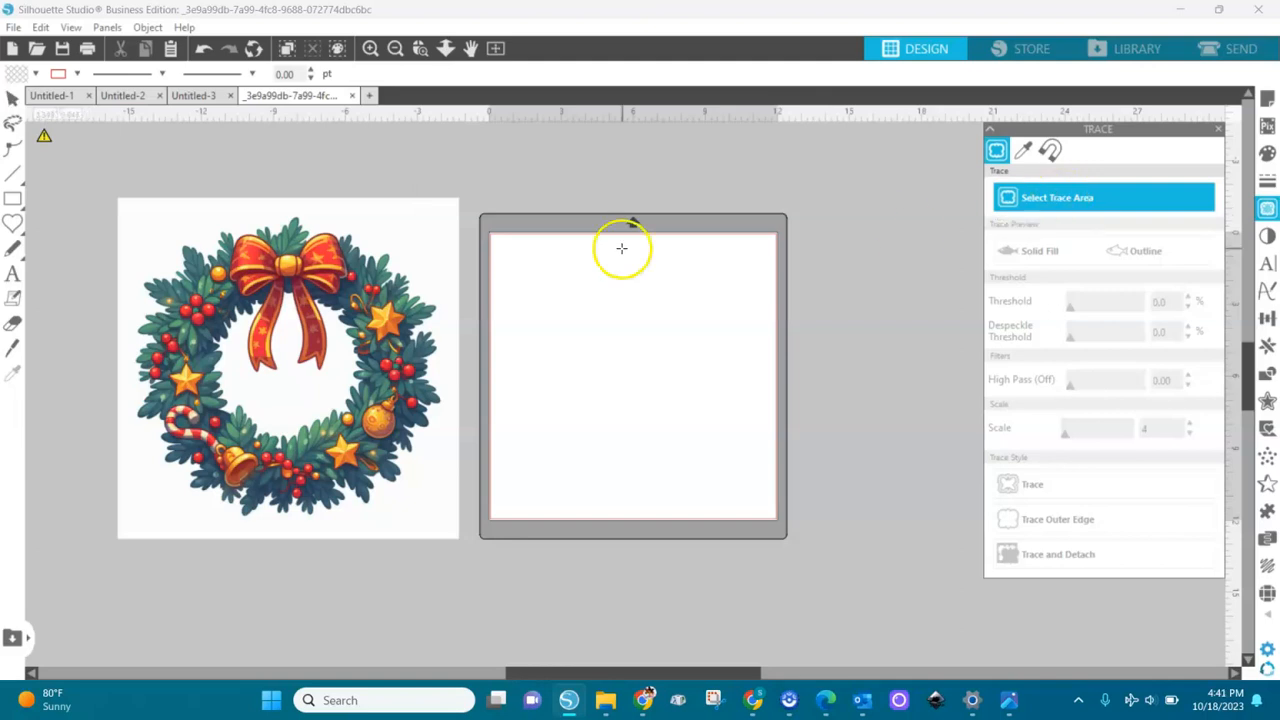
mouse_move(90, 172)
left_mouse_down()
mouse_move(323, 409)
mouse_move(480, 523)
mouse_move(529, 584)
left_mouse_up()
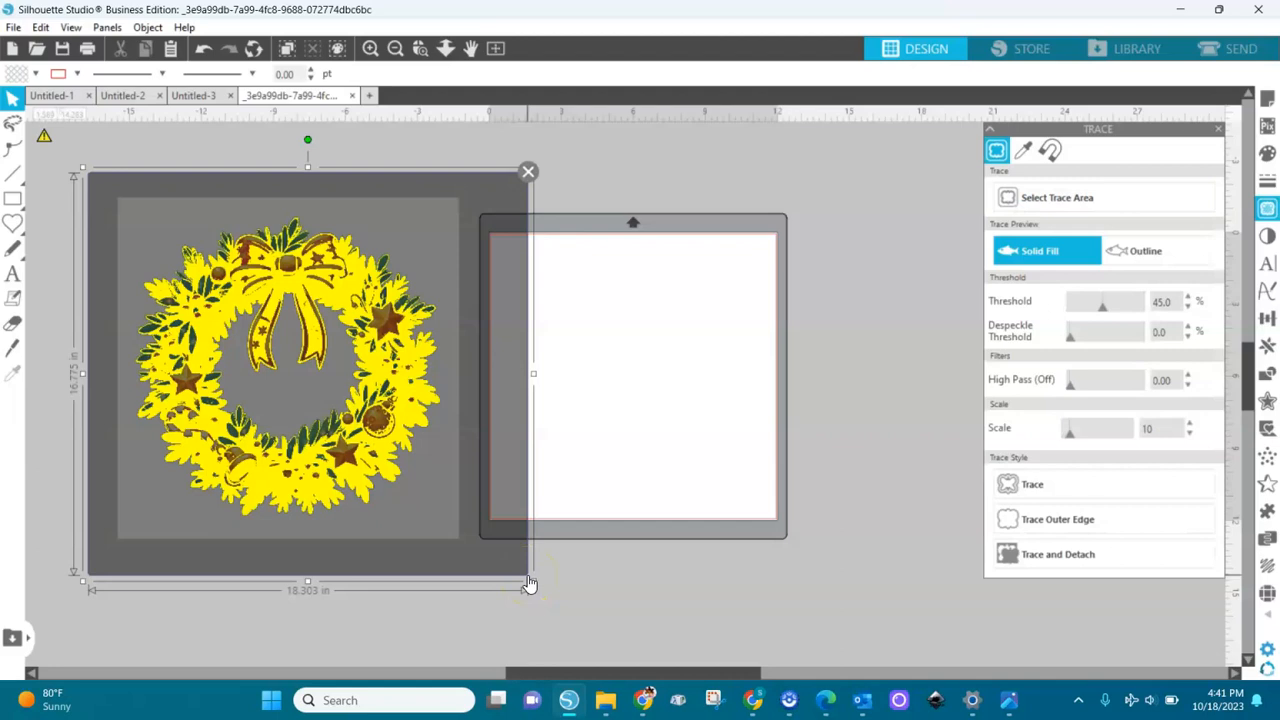
left_click_drag(1103, 311, 1137, 313)
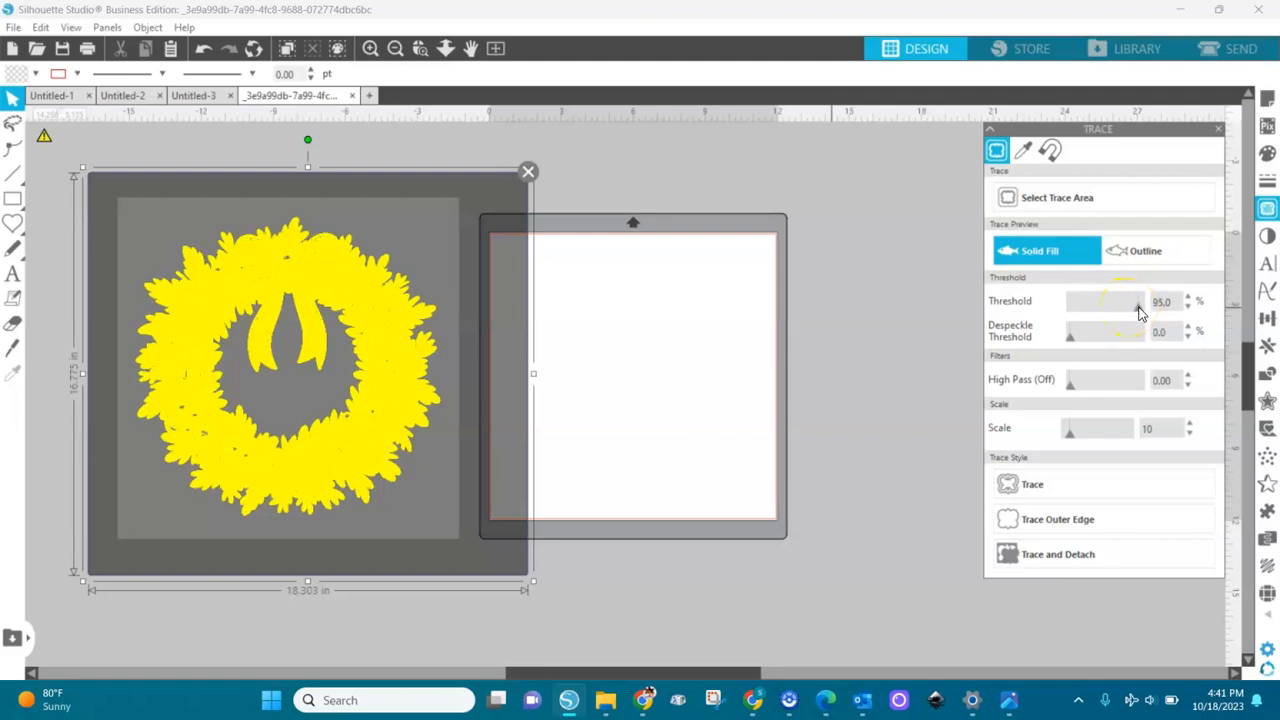
left_click(1033, 556)
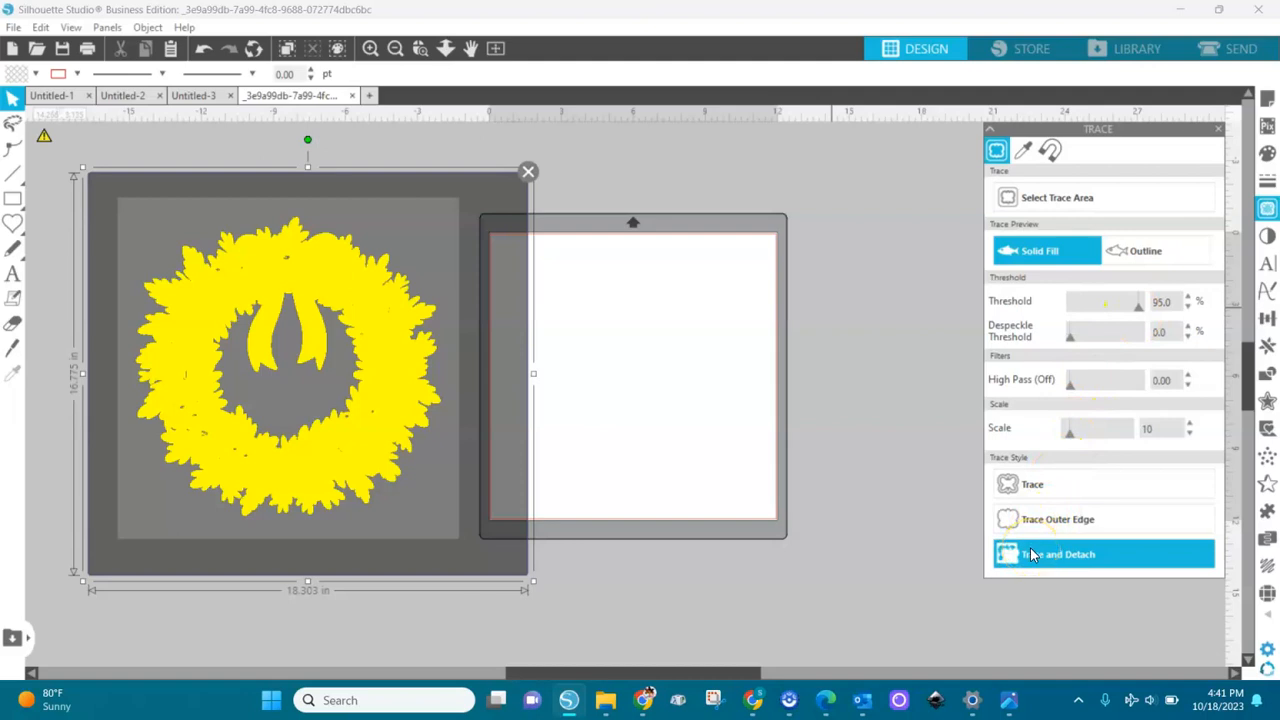
left_click(1020, 562)
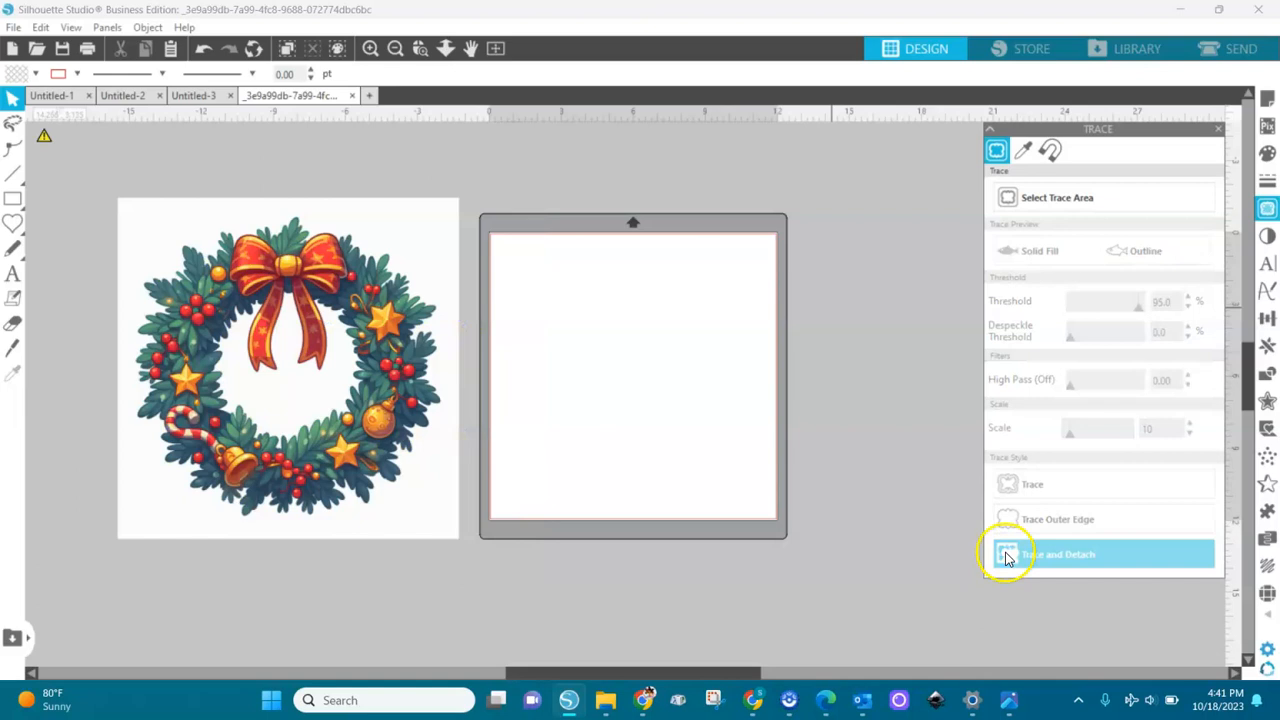
Move the leftover white background off the wreath and delete it
mouse_move(434, 251)
left_mouse_down()
mouse_move(754, 251)
mouse_move(820, 215)
mouse_move(808, 197)
mouse_move(800, 220)
mouse_move(814, 220)
left_mouse_up()
left_click(588, 297)
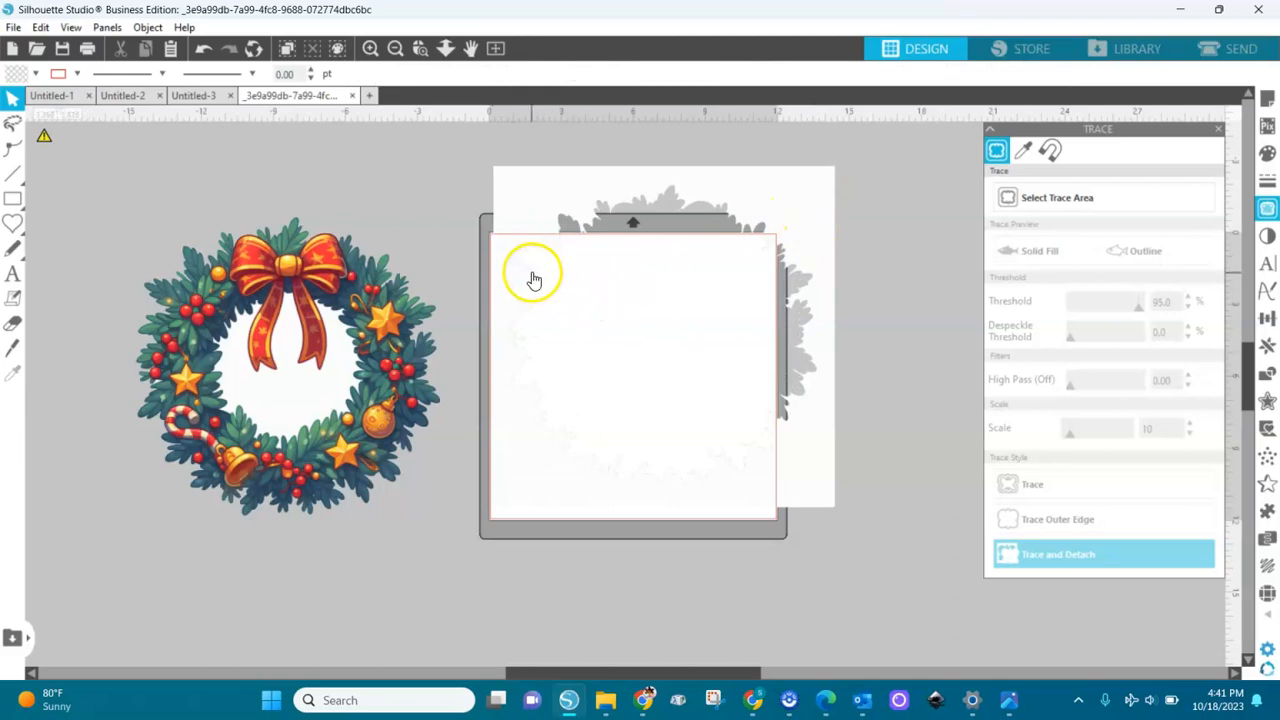
left_click(420, 48)
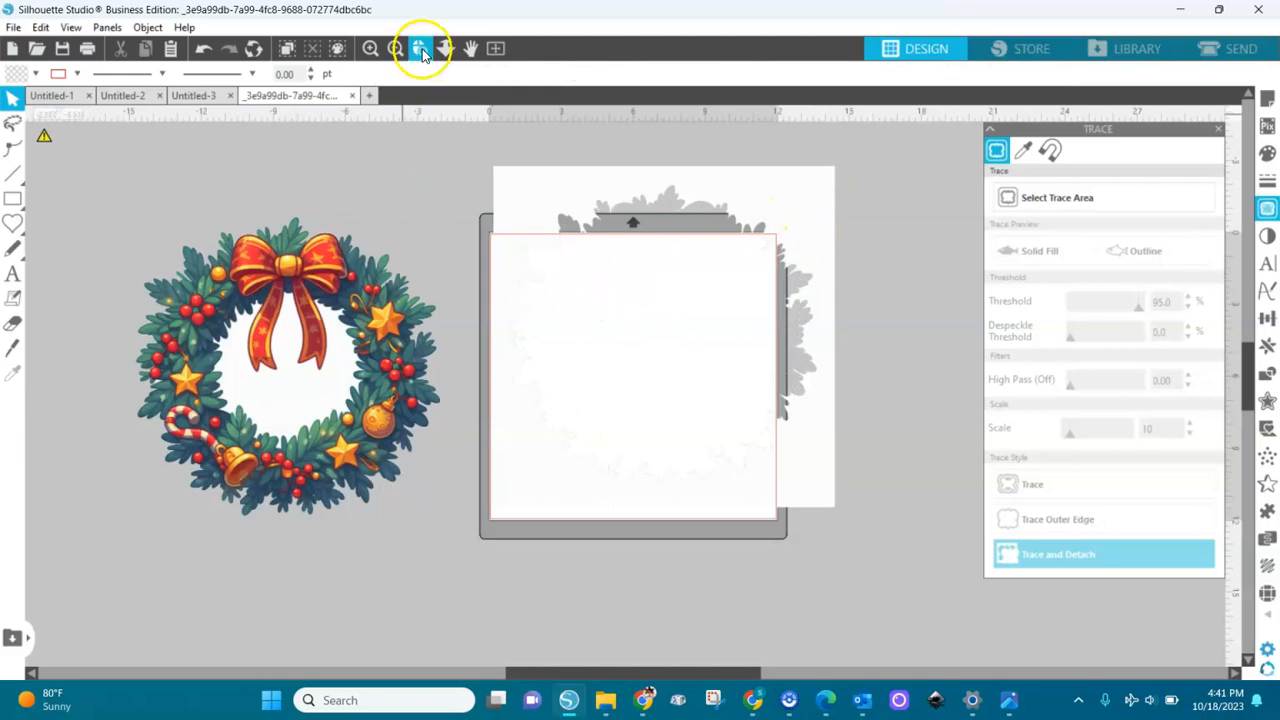
left_click(515, 311)
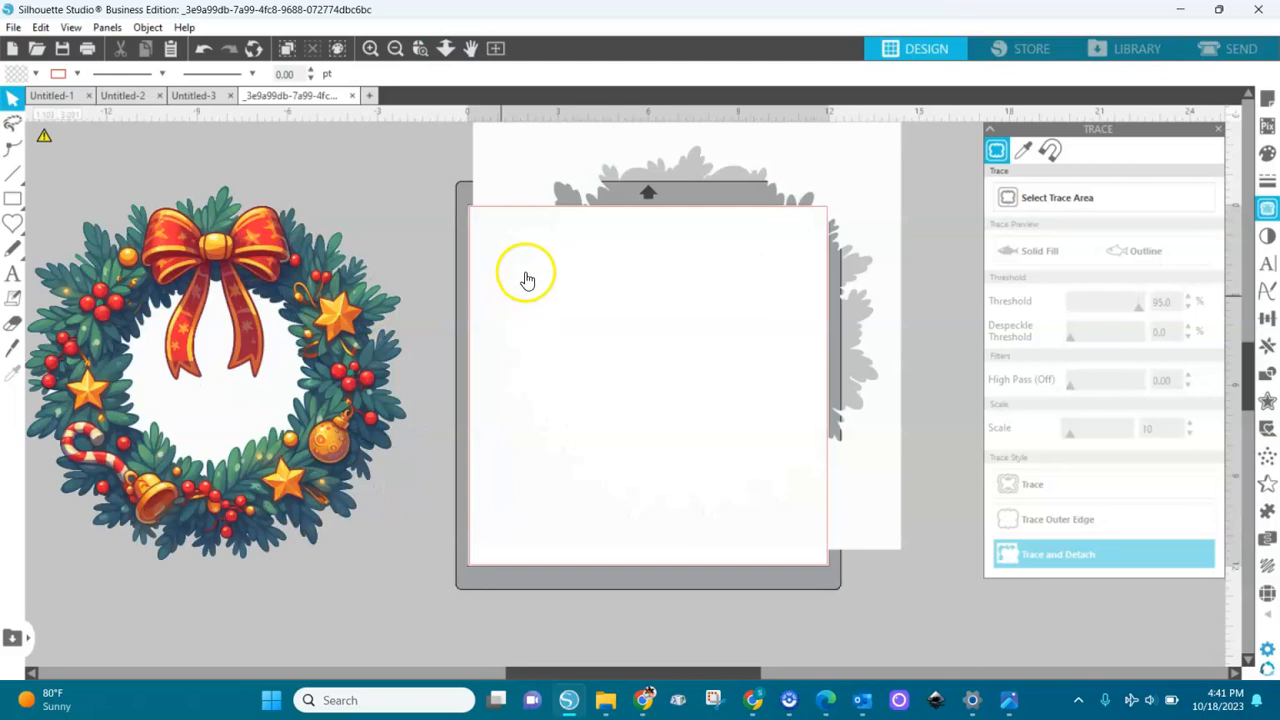
left_click(529, 277)
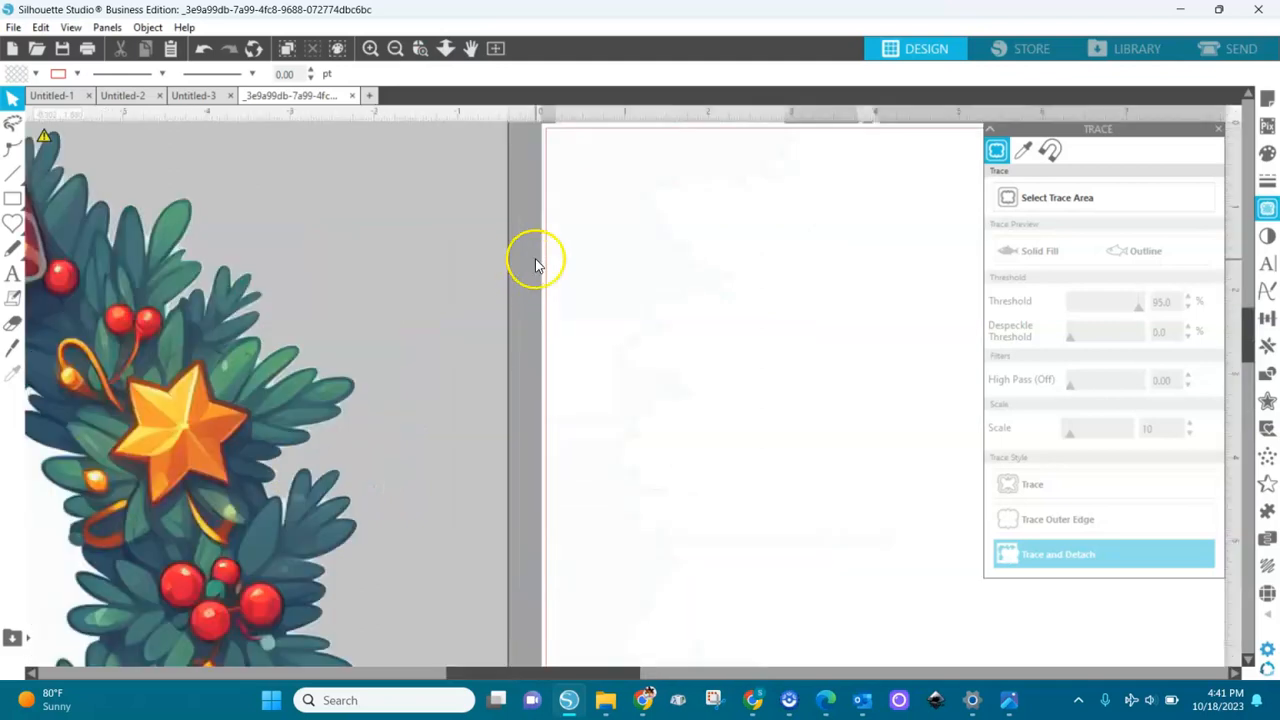
left_click(635, 386)
left_click(420, 48)
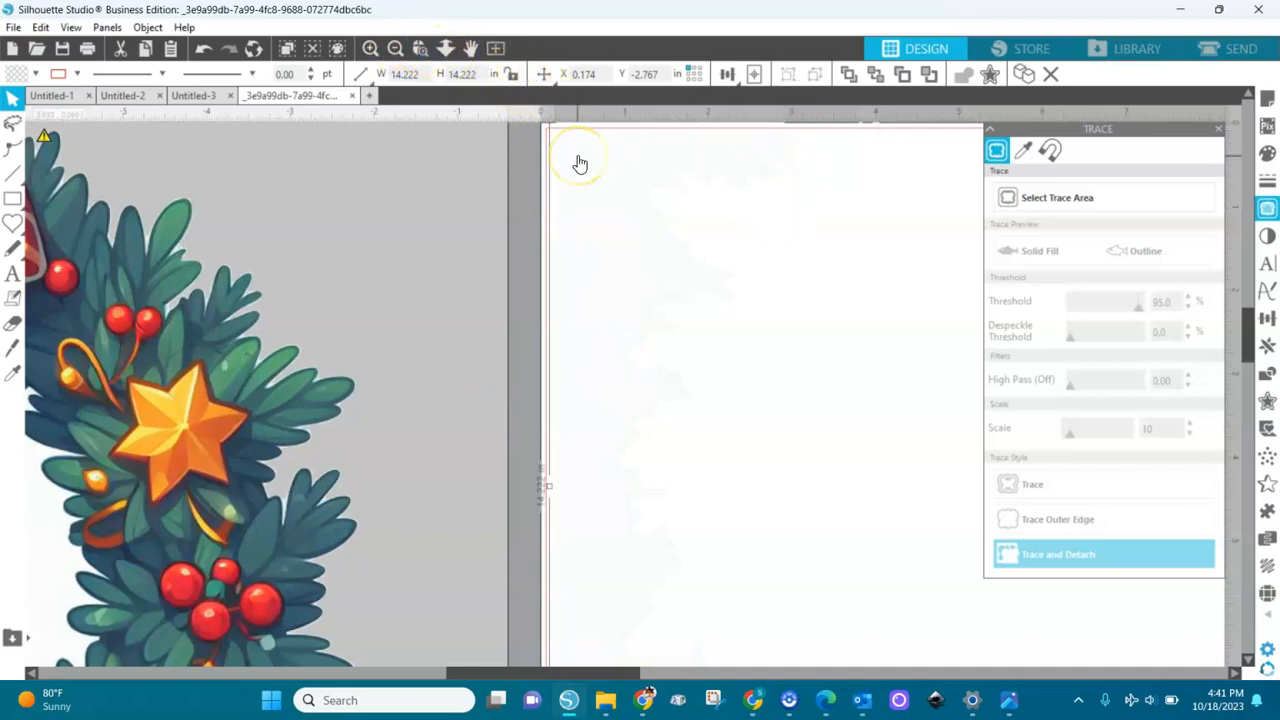
left_click(615, 197)
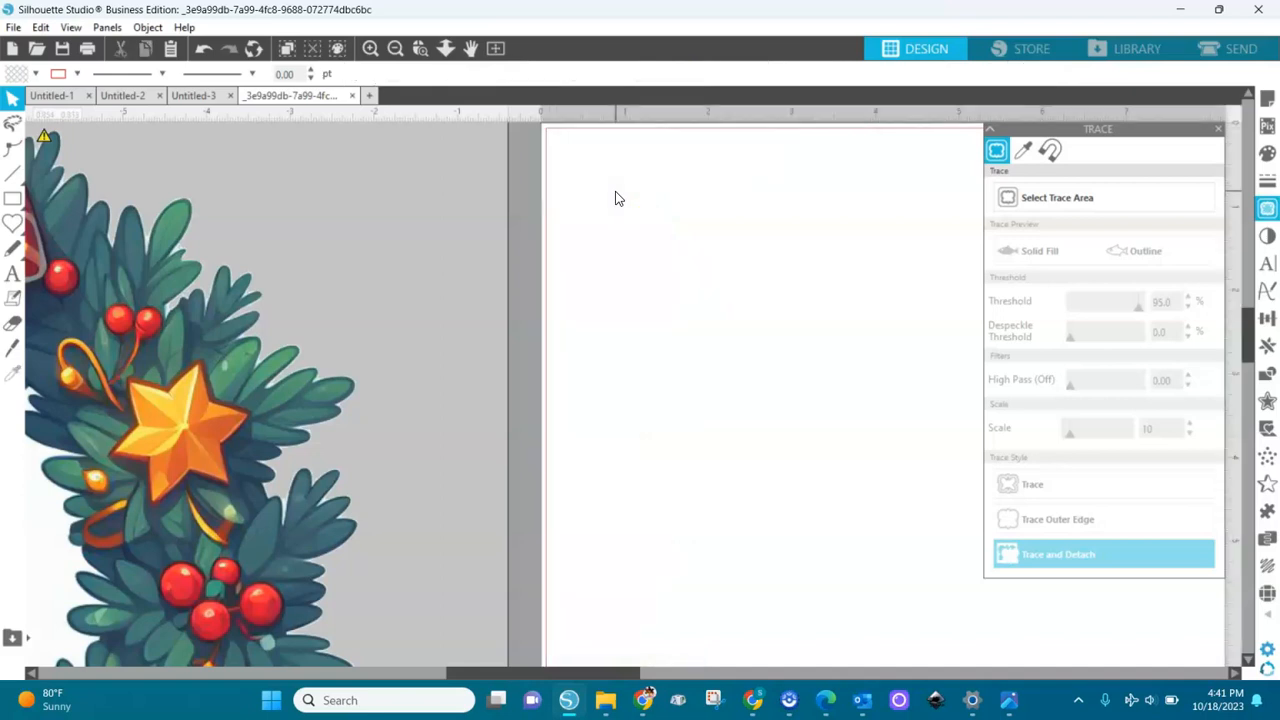
left_click(395, 49)
left_click(395, 49)
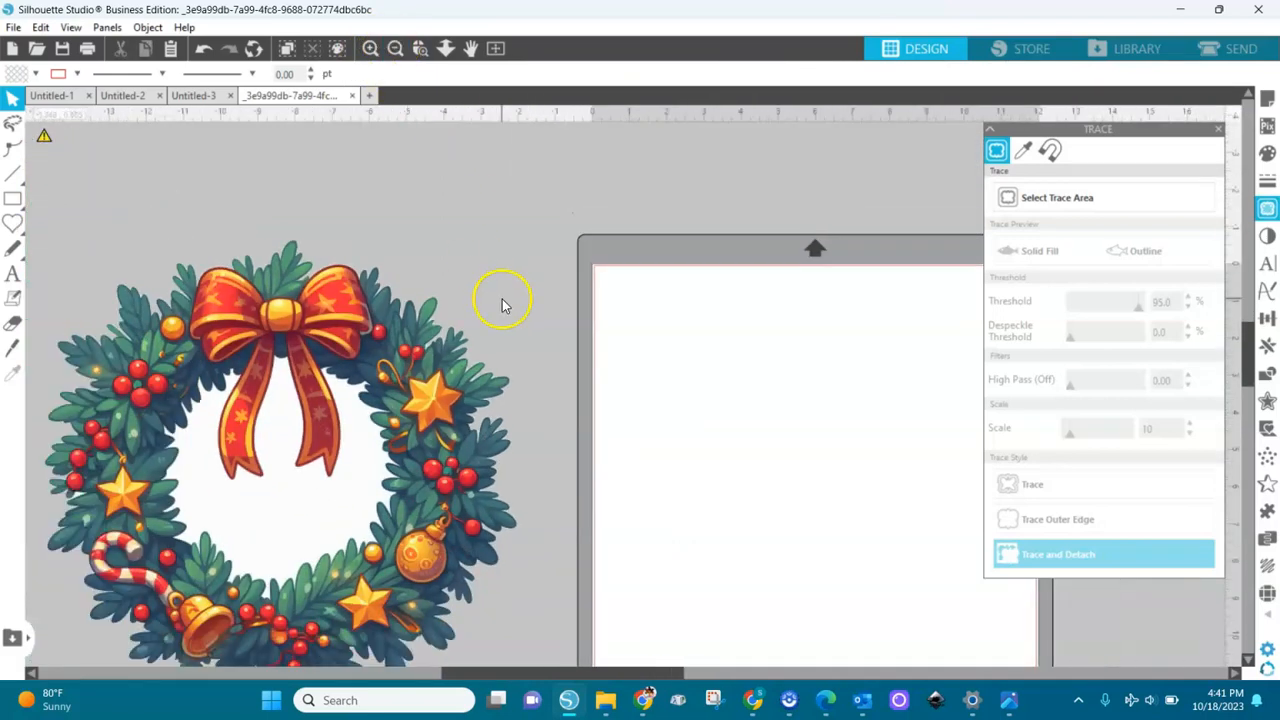
Retrace the wreath within an area about 15.7 by 13.8 in at a 90% threshold and detach it from its leftover edges
left_click_drag(470, 385, 522, 280)
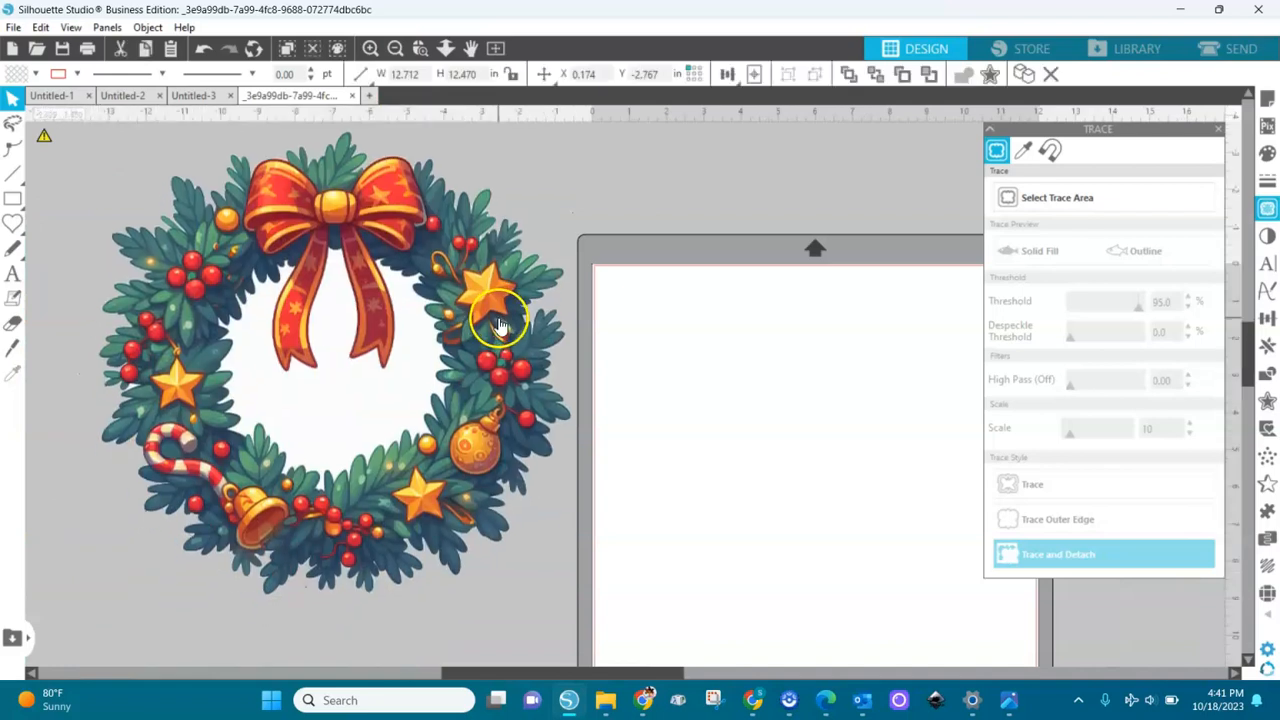
left_click(1030, 205)
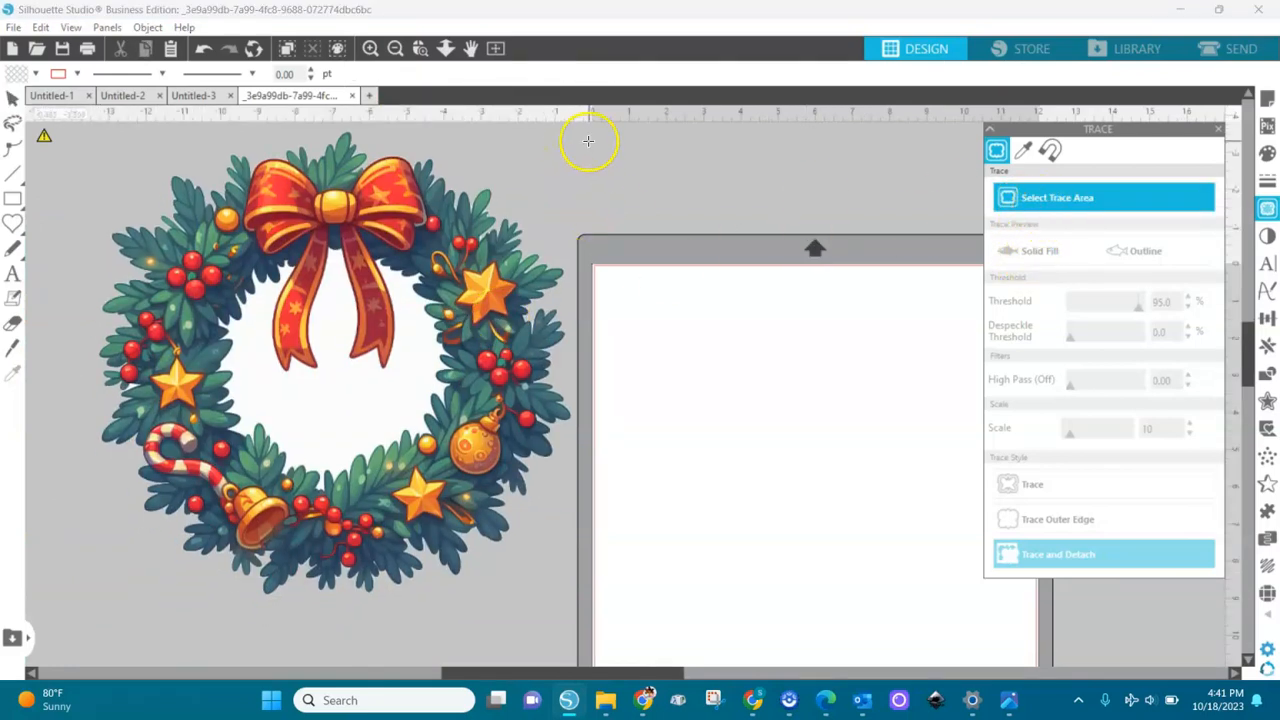
mouse_move(621, 134)
left_mouse_down()
mouse_move(500, 191)
mouse_move(123, 574)
mouse_move(100, 623)
mouse_move(41, 643)
left_mouse_up()
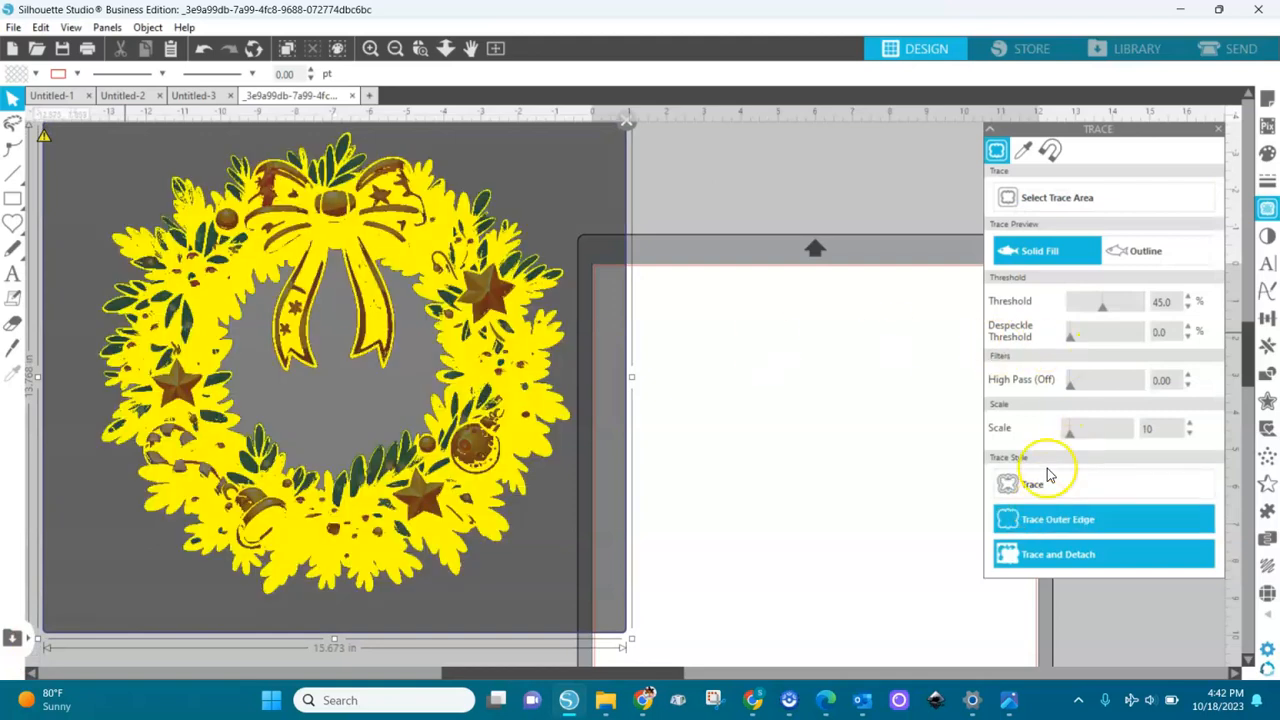
left_click_drag(1106, 316, 1136, 316)
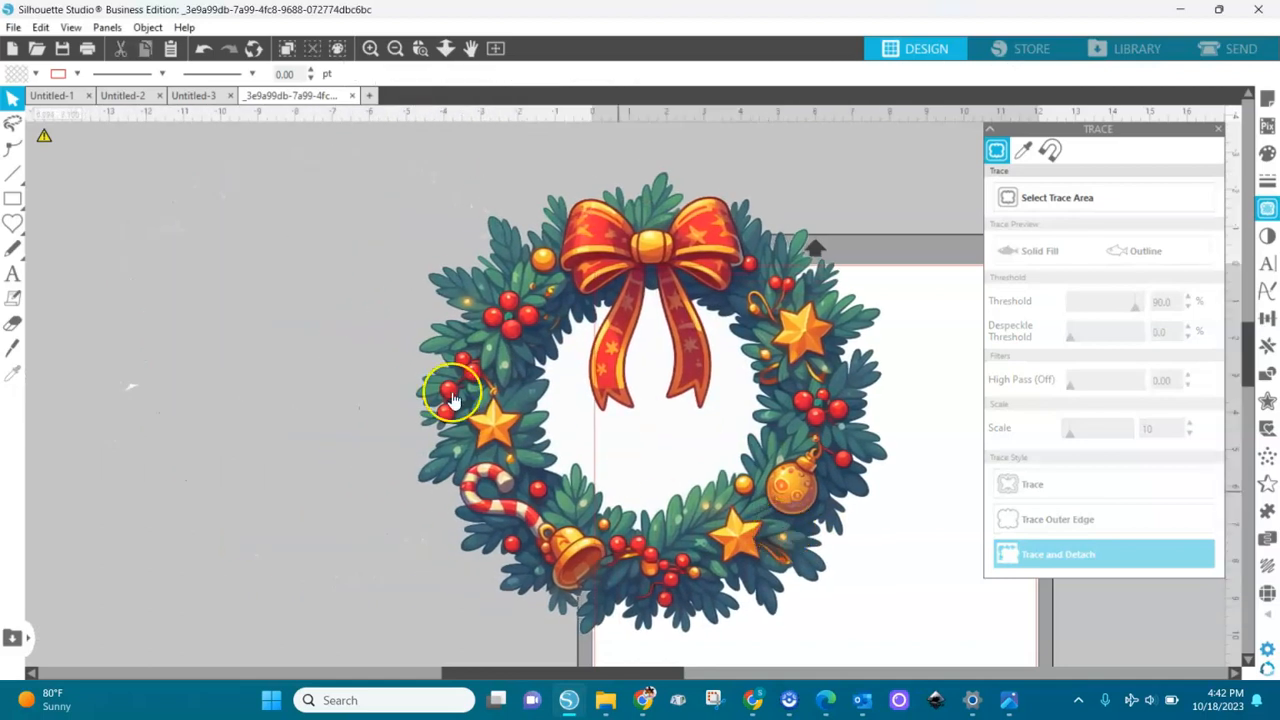
Delete all the leftover edge fragments and move the wreath off the cutting mat
left_click(232, 185)
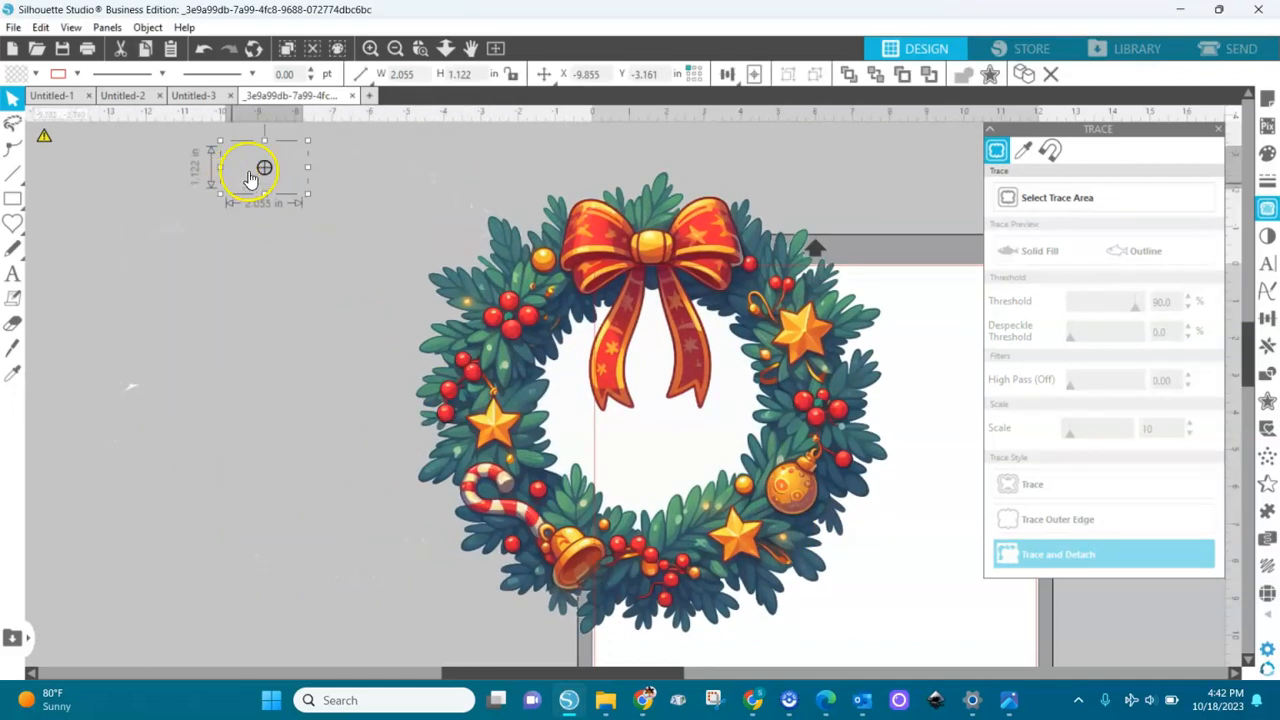
left_click(395, 50)
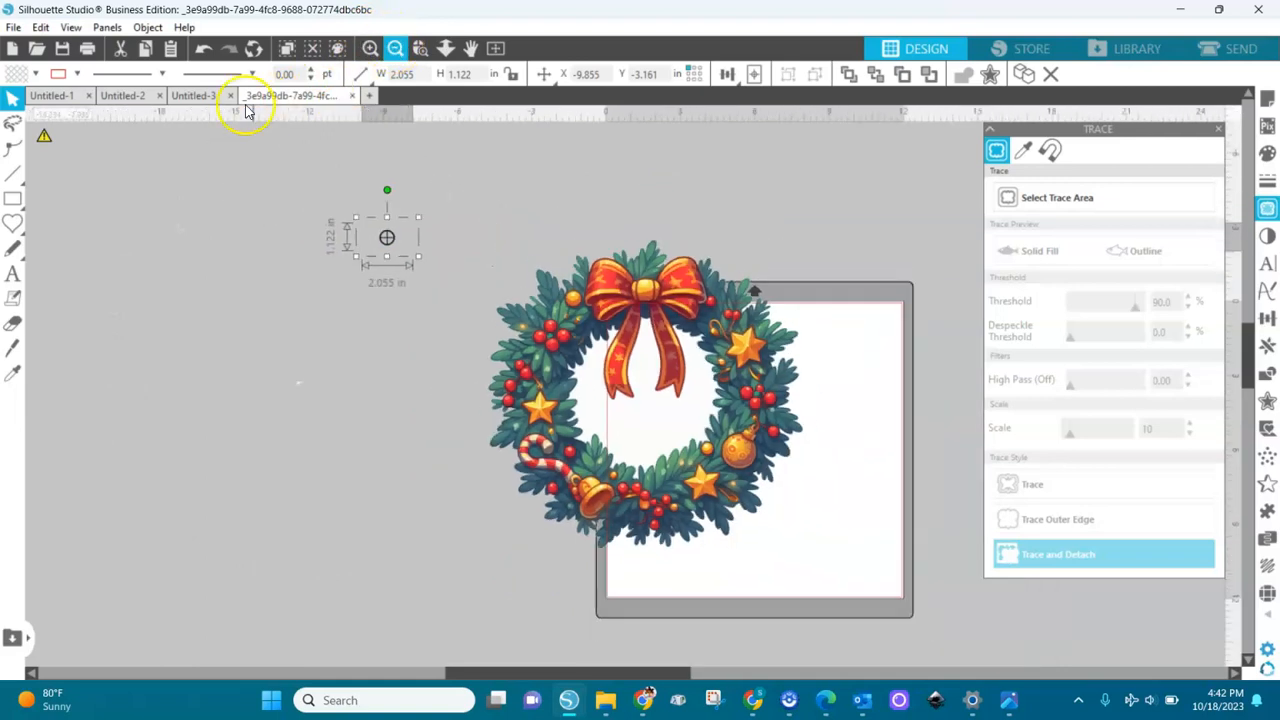
left_click_drag(208, 149, 657, 538)
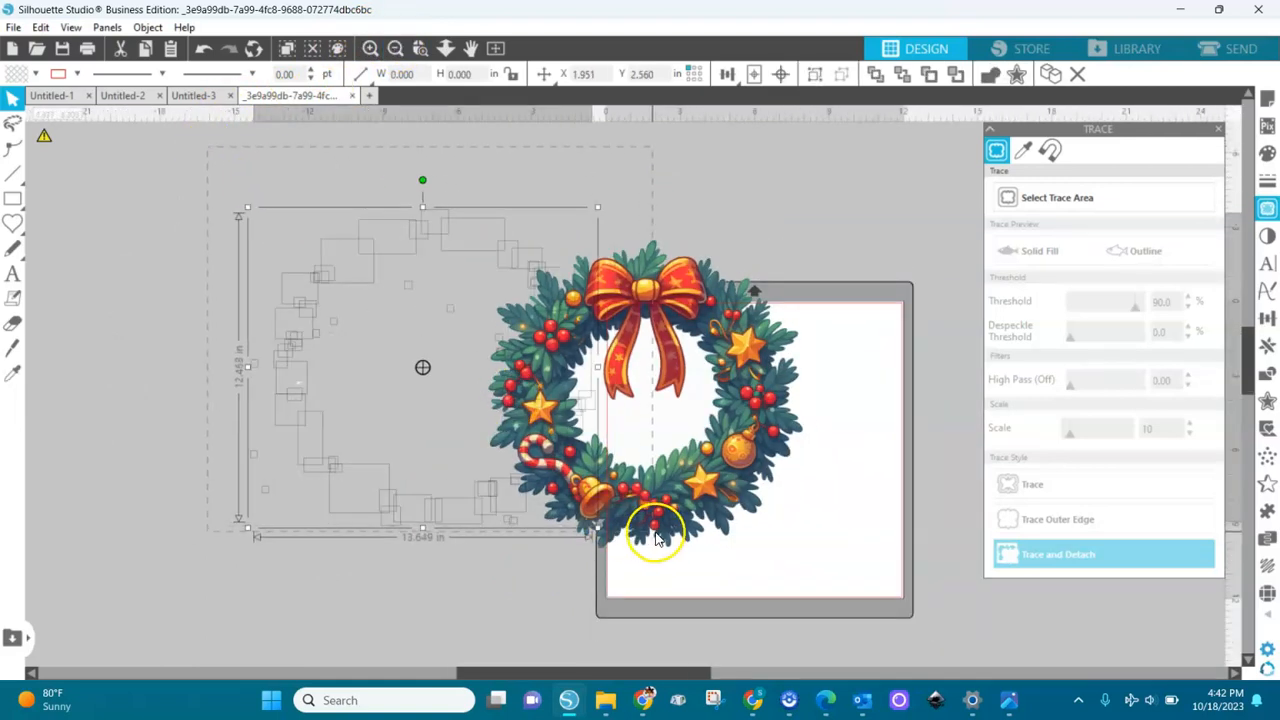
key("Delete")
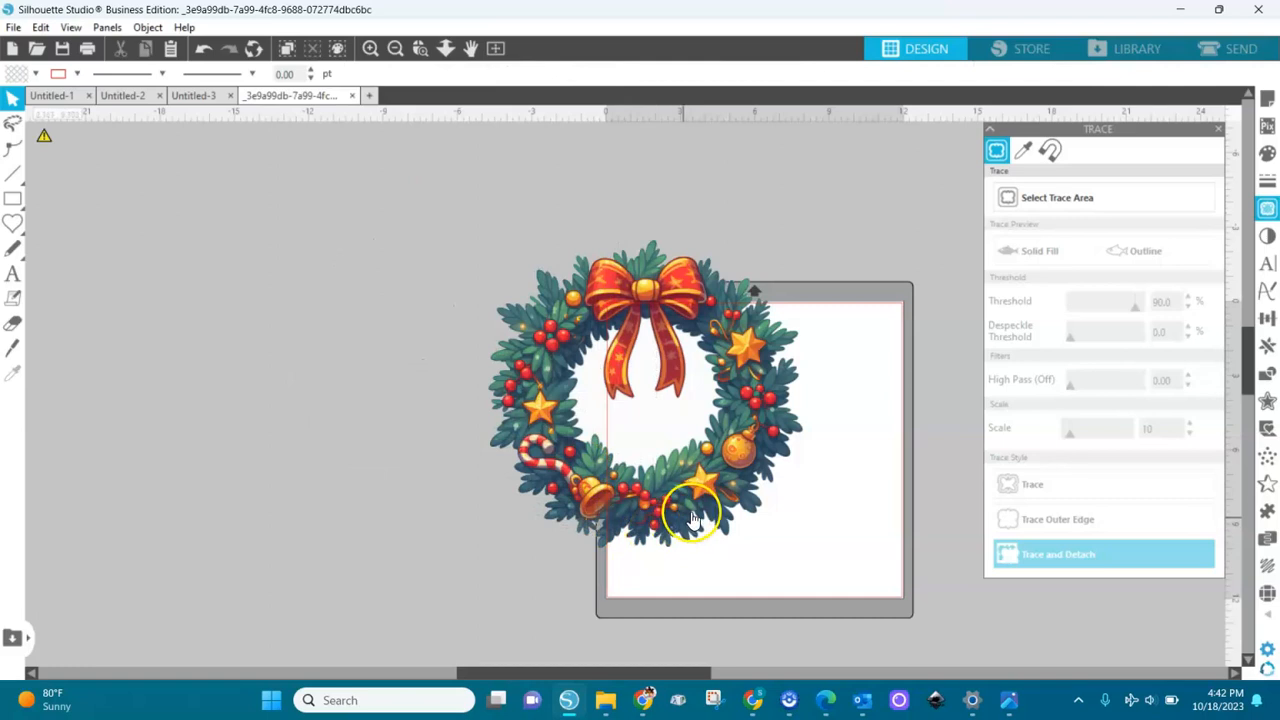
left_click_drag(615, 515, 347, 474)
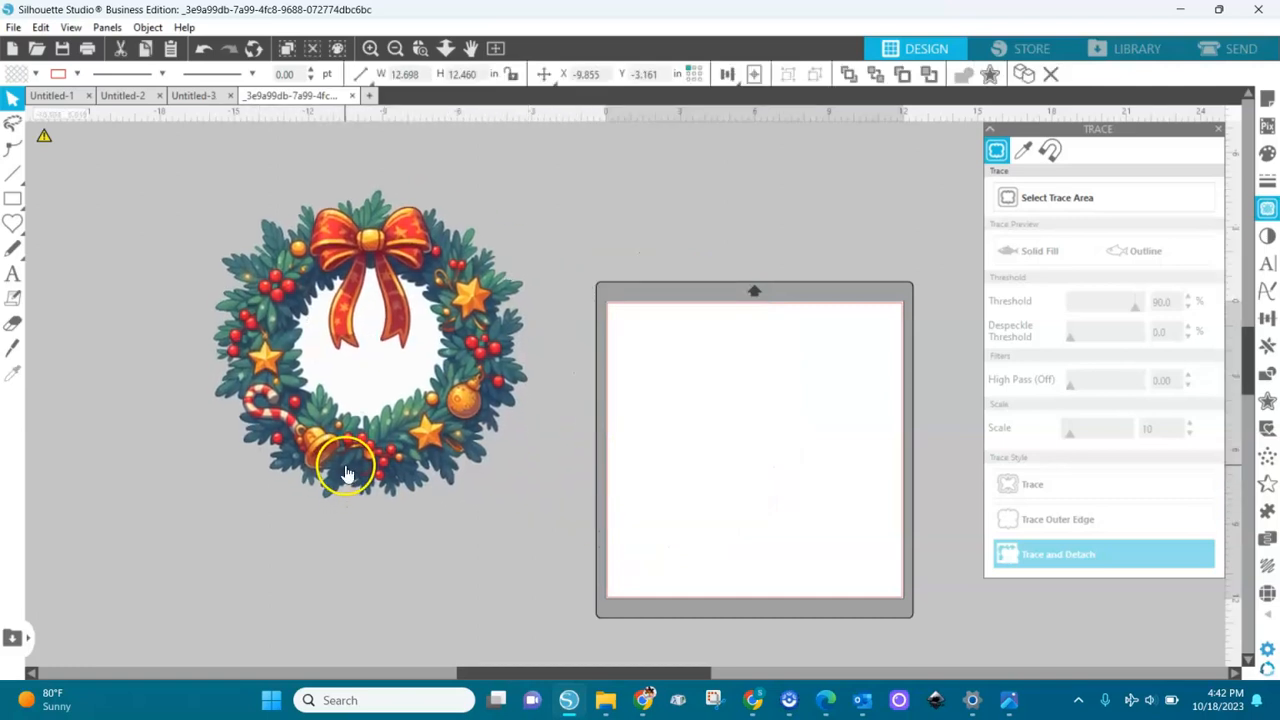
left_click(343, 368)
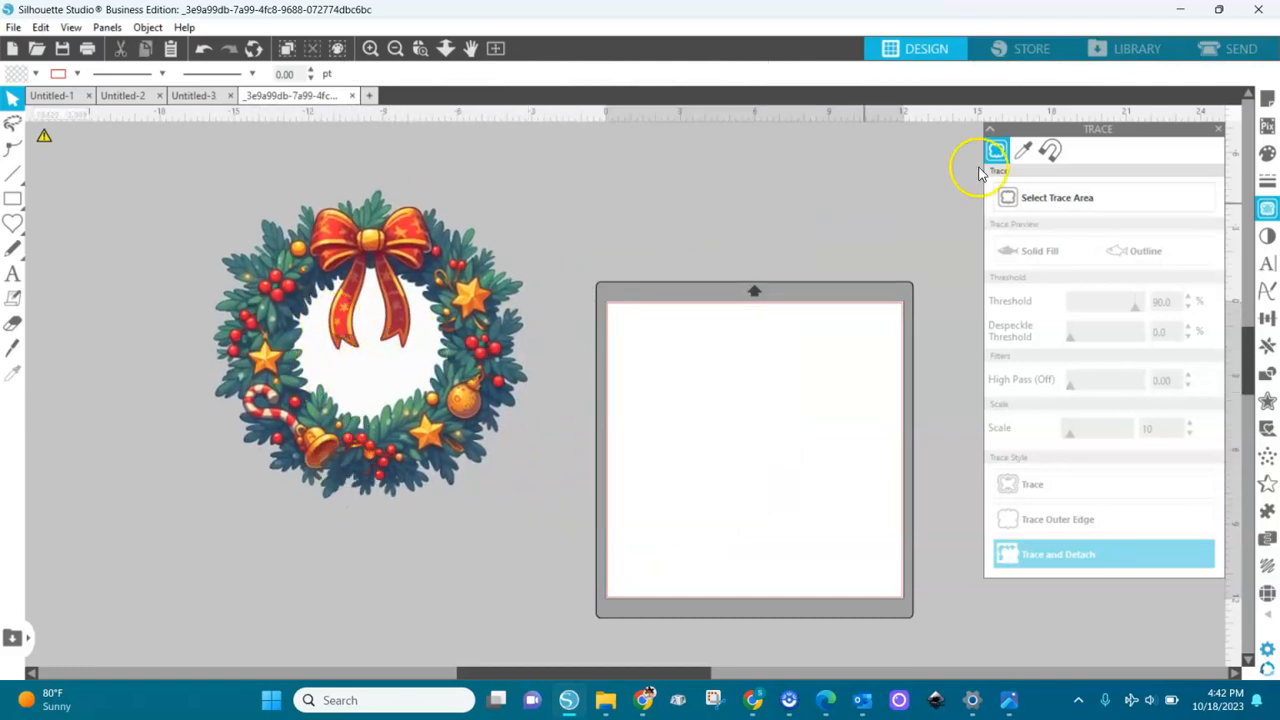
Pick the white center of the wreath as a single area with Trace by Color
left_click(1025, 151)
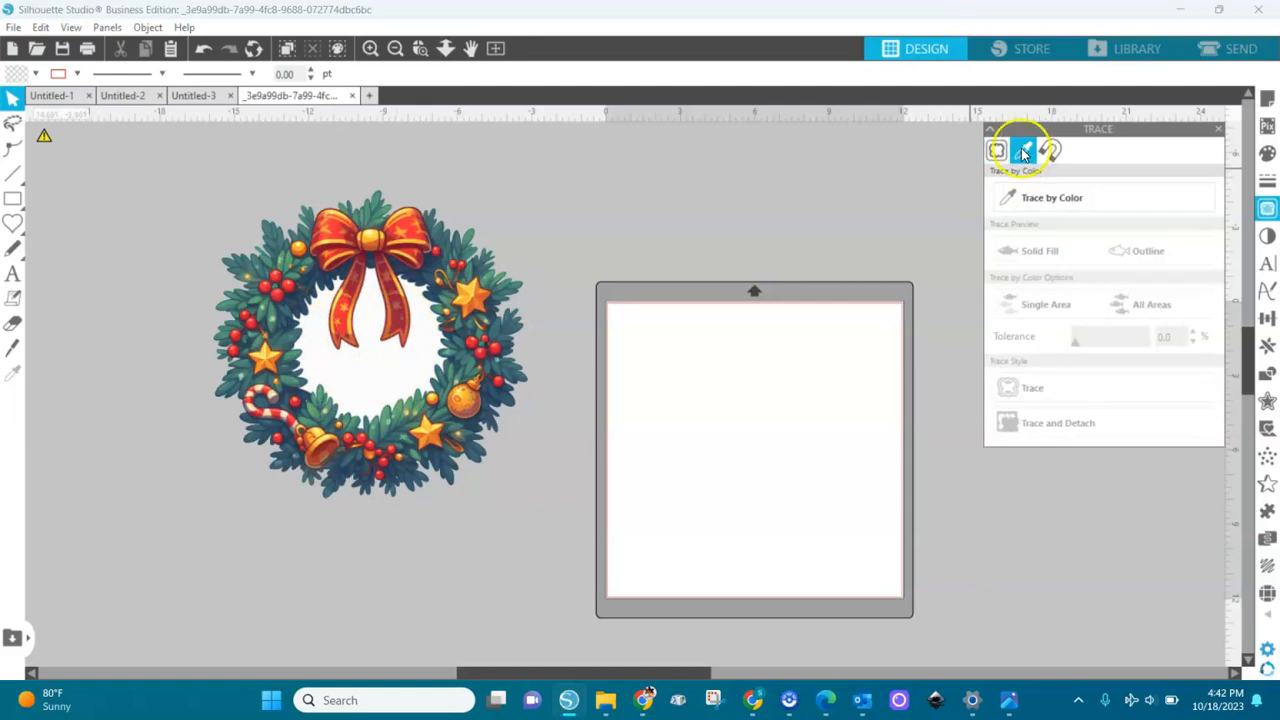
left_click(1031, 198)
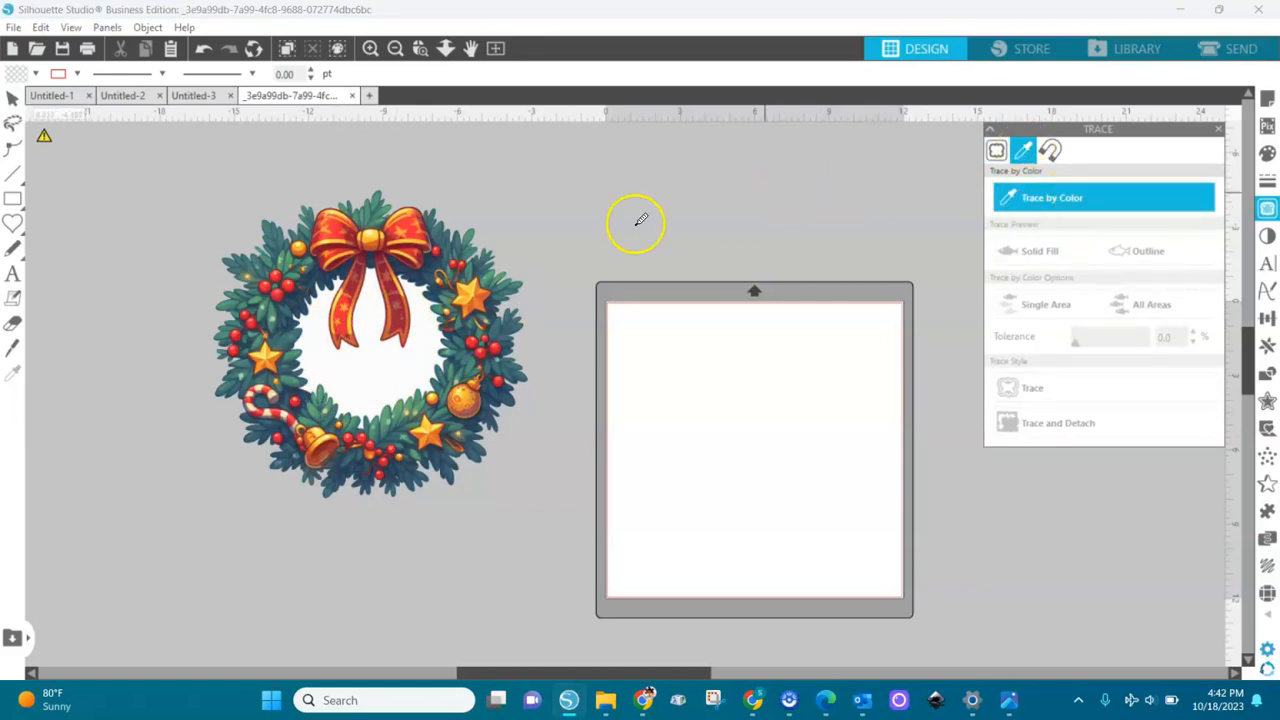
left_click(384, 358)
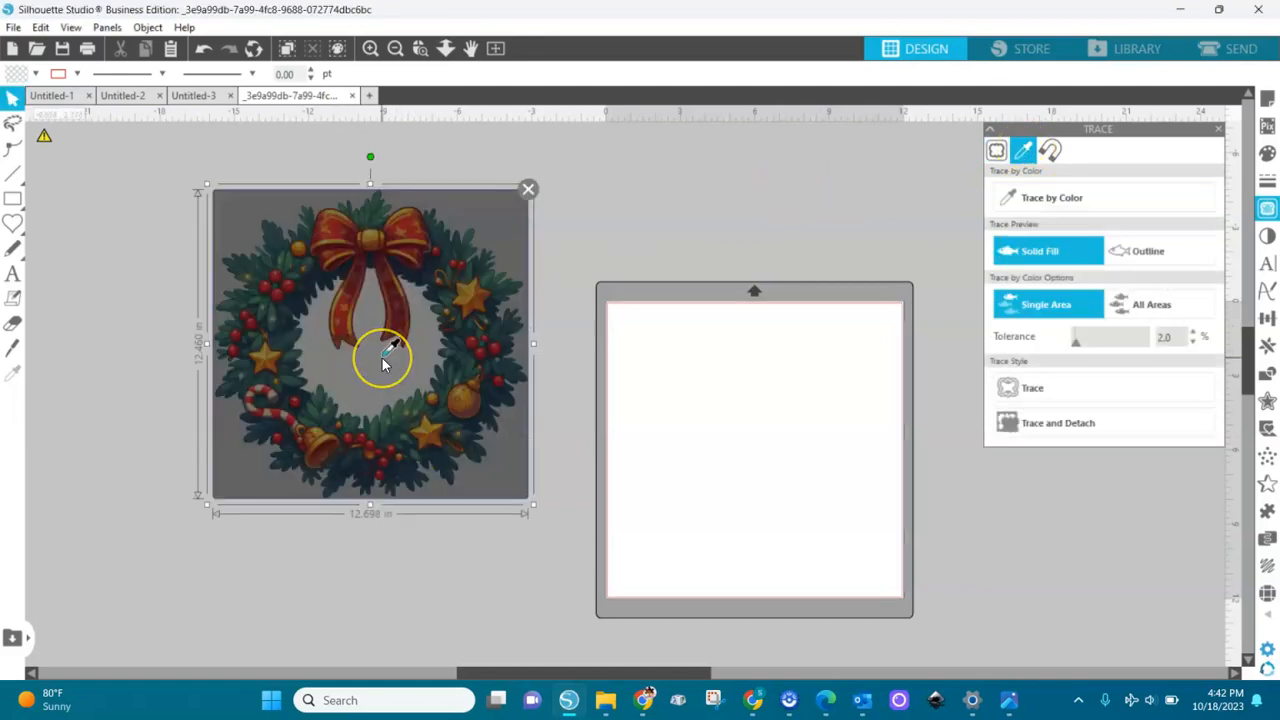
left_click(396, 306)
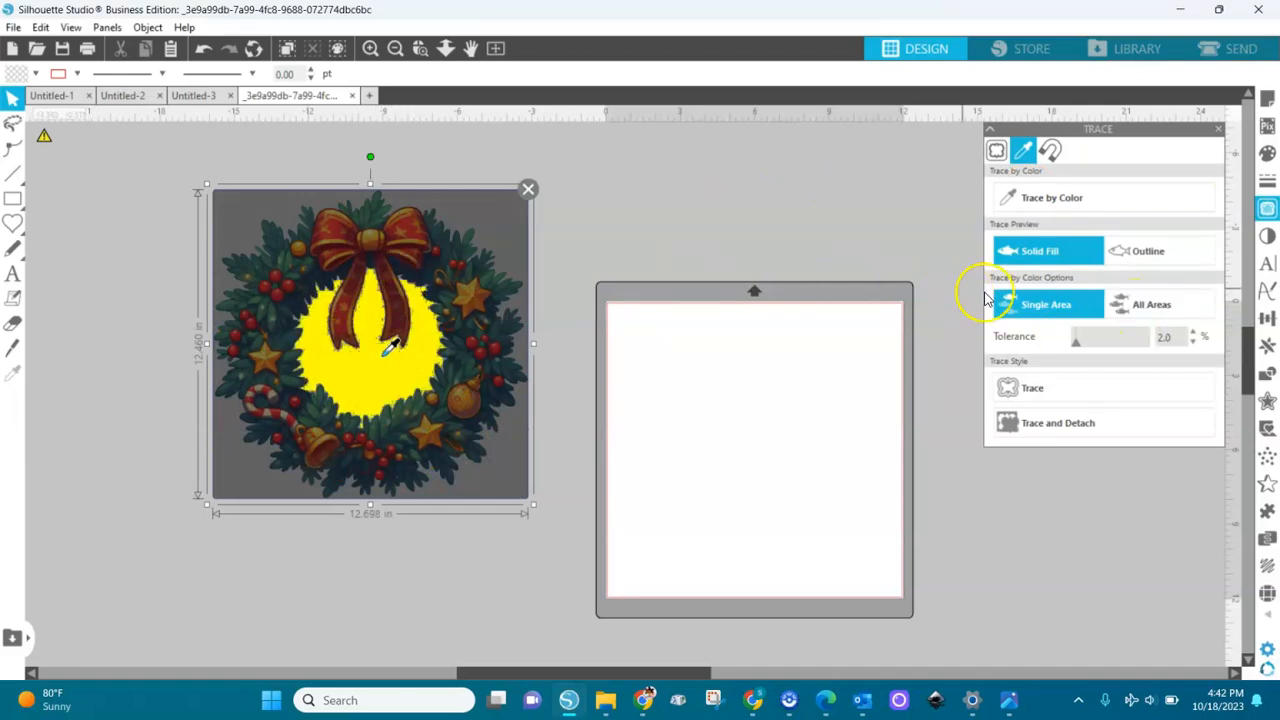
Set the color trace tolerance to 61% and detach the wreath's white center with Trace and Detach
left_click(421, 48)
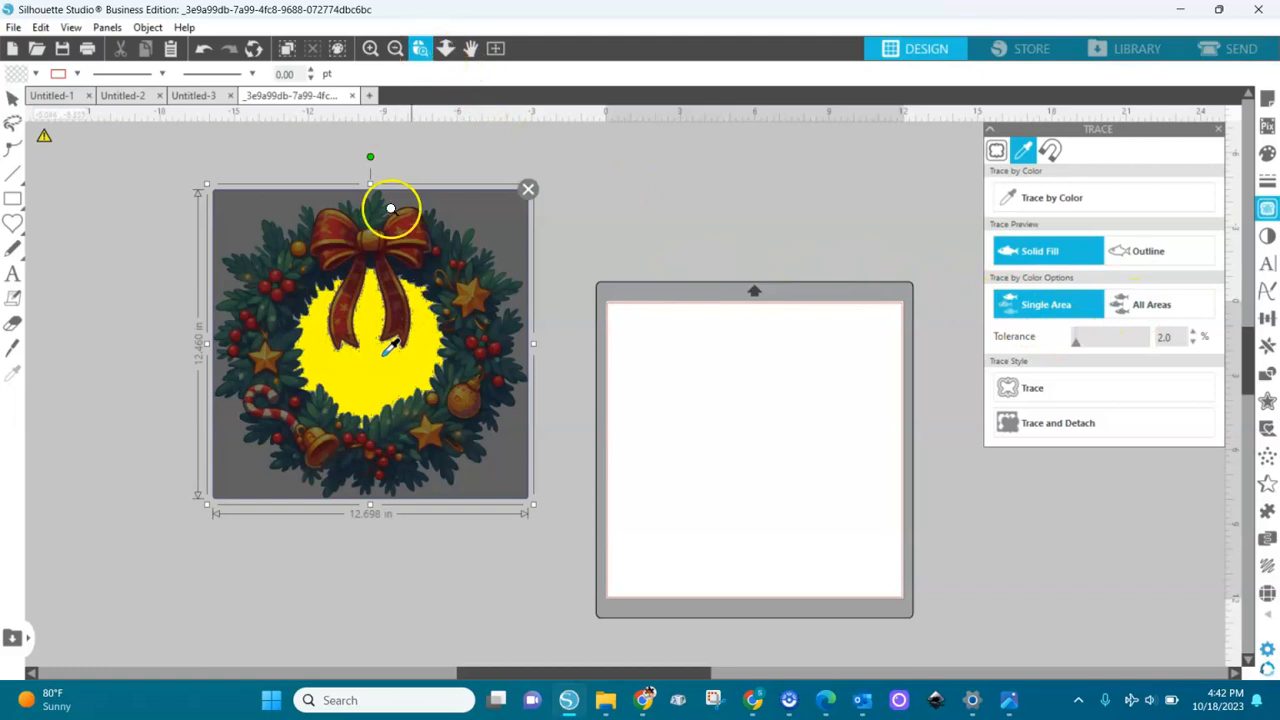
left_click(391, 278)
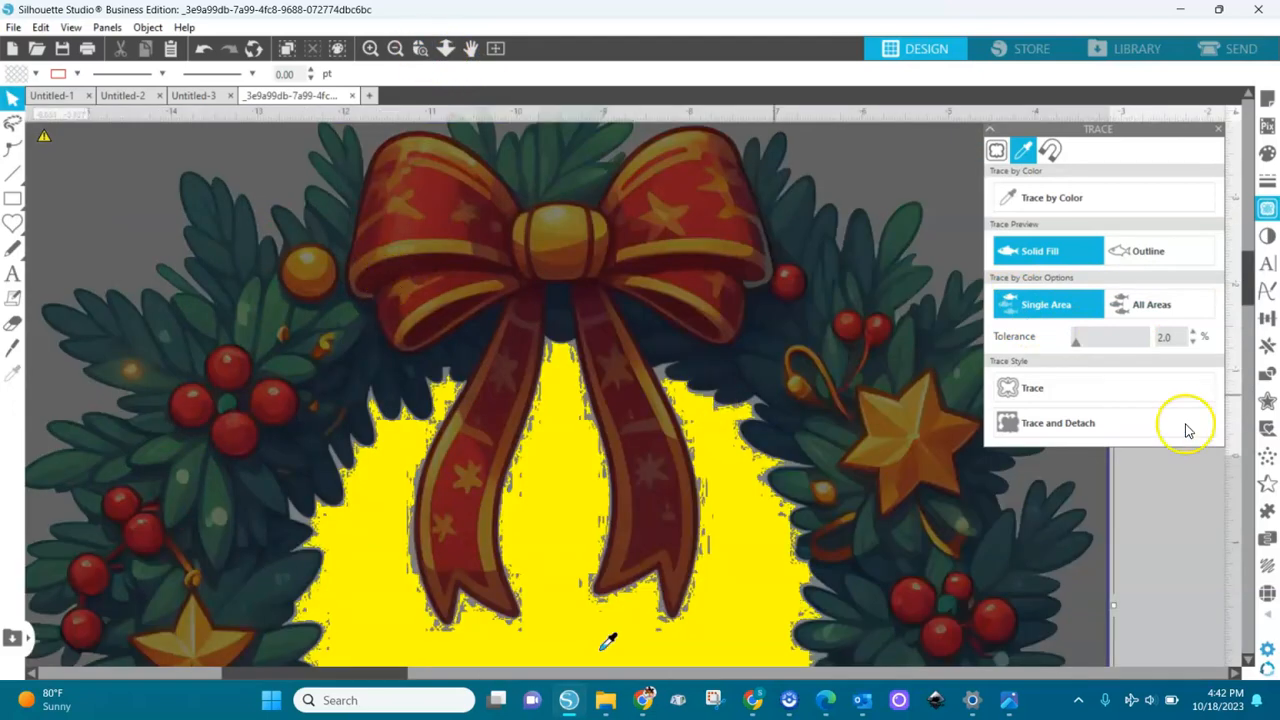
left_click_drag(1250, 288, 1250, 328)
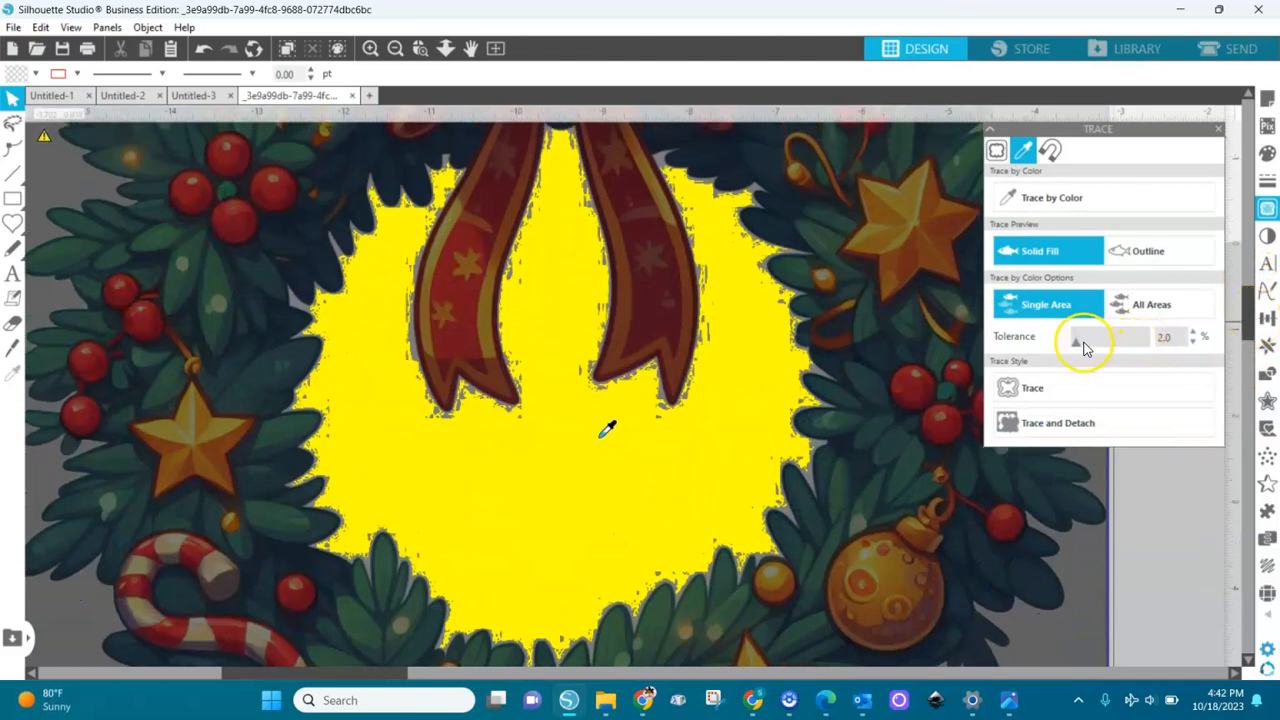
left_click(1076, 346)
left_click_drag(1081, 342, 1097, 342)
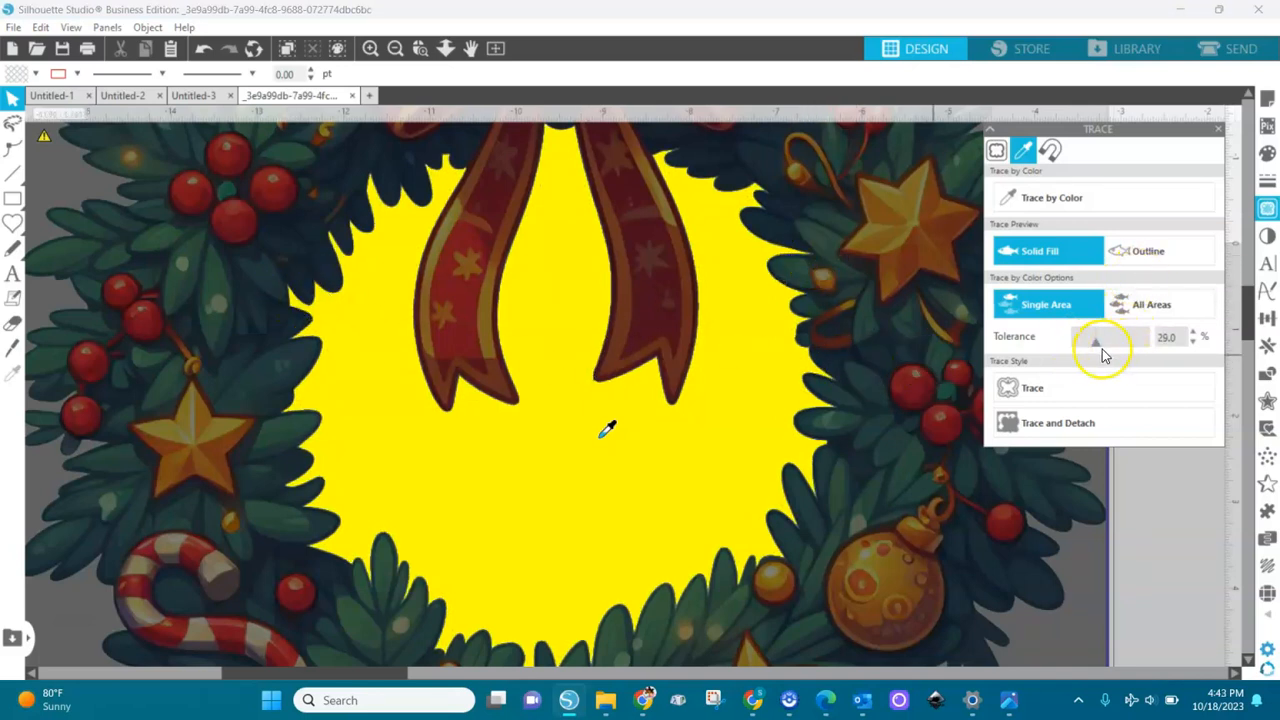
left_click_drag(1103, 347, 1107, 348)
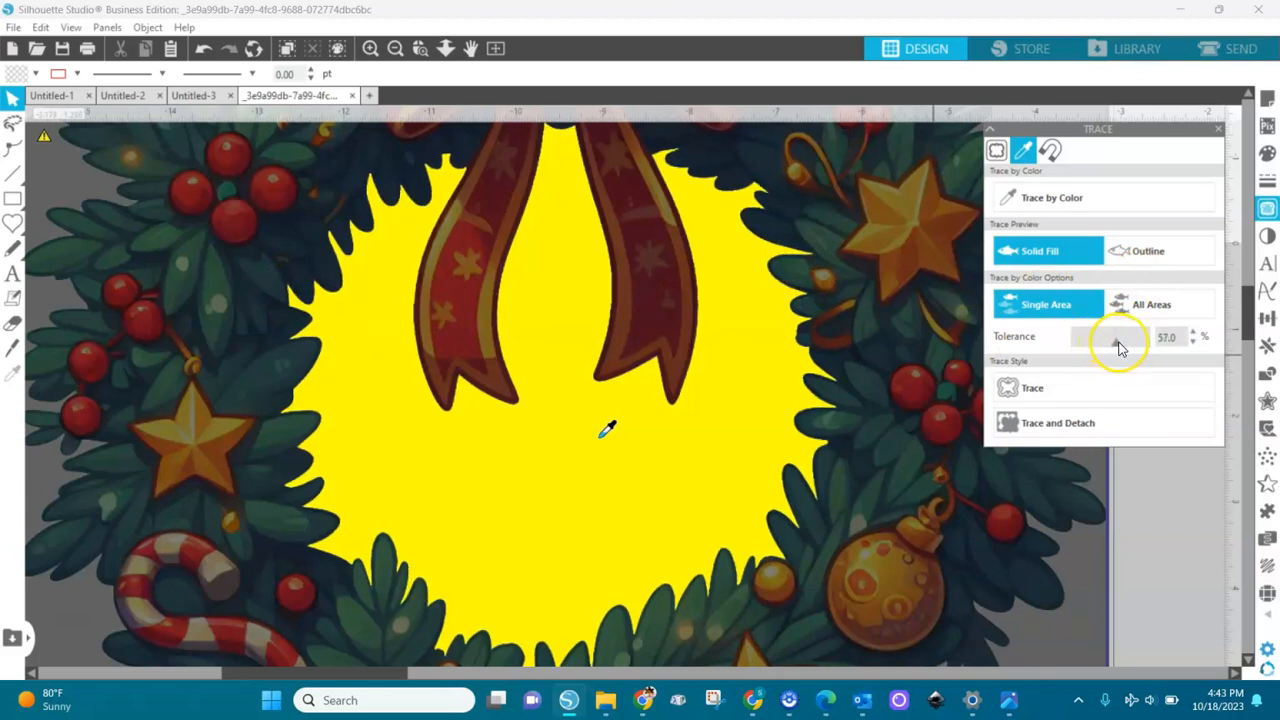
left_click(1062, 427)
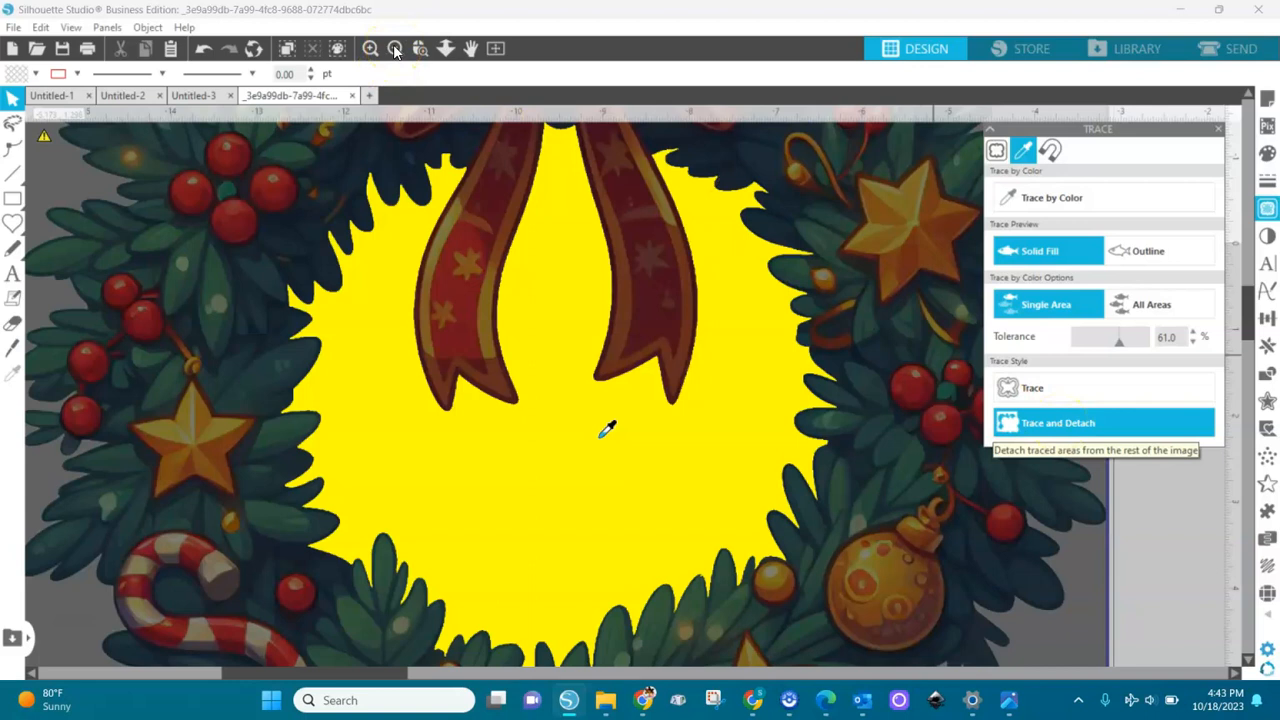
Pull the detached white center out and delete it, and move the wreath farther away from the cutting mat
left_click(395, 50)
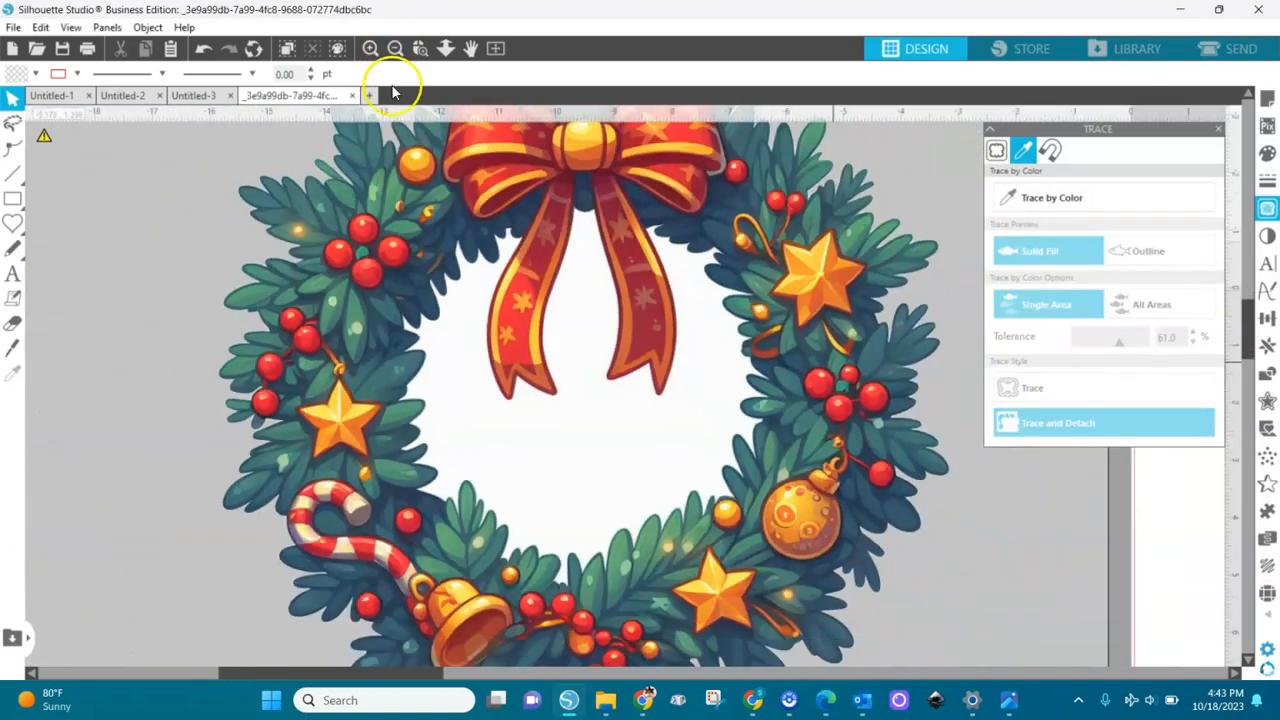
mouse_move(483, 408)
left_mouse_down()
mouse_move(191, 371)
mouse_move(127, 385)
mouse_move(63, 366)
left_mouse_up()
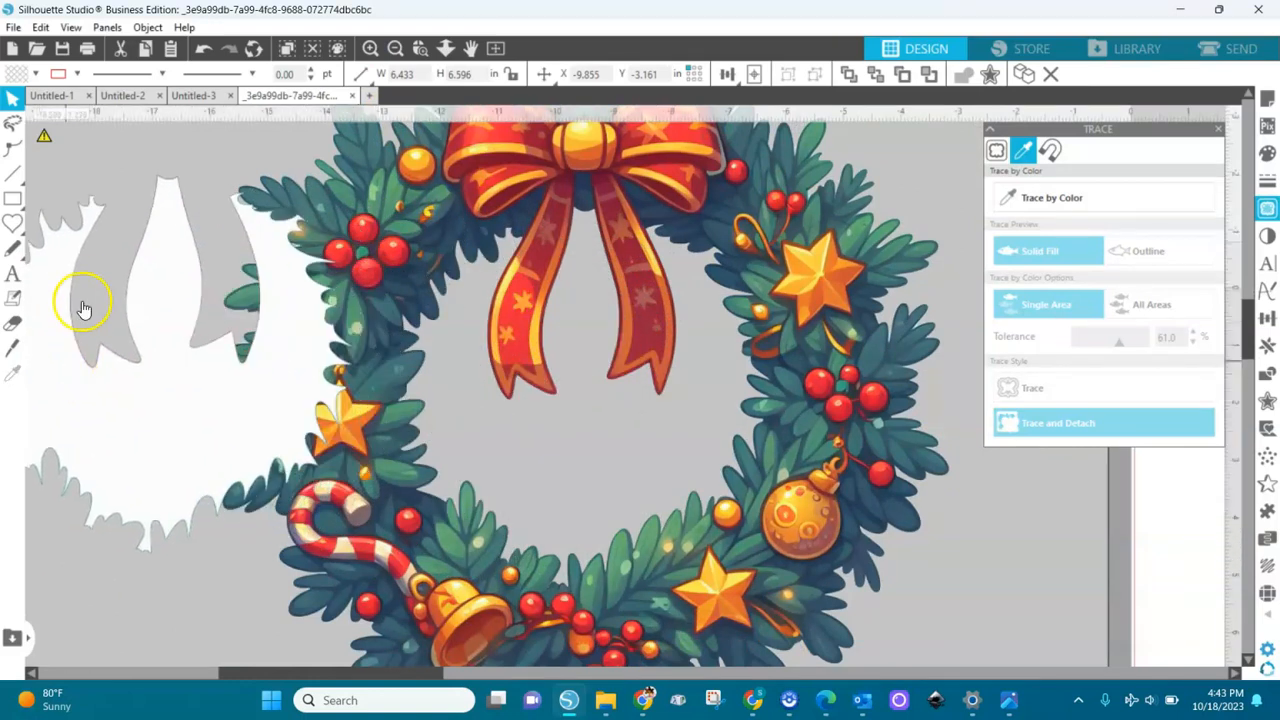
left_click(143, 200)
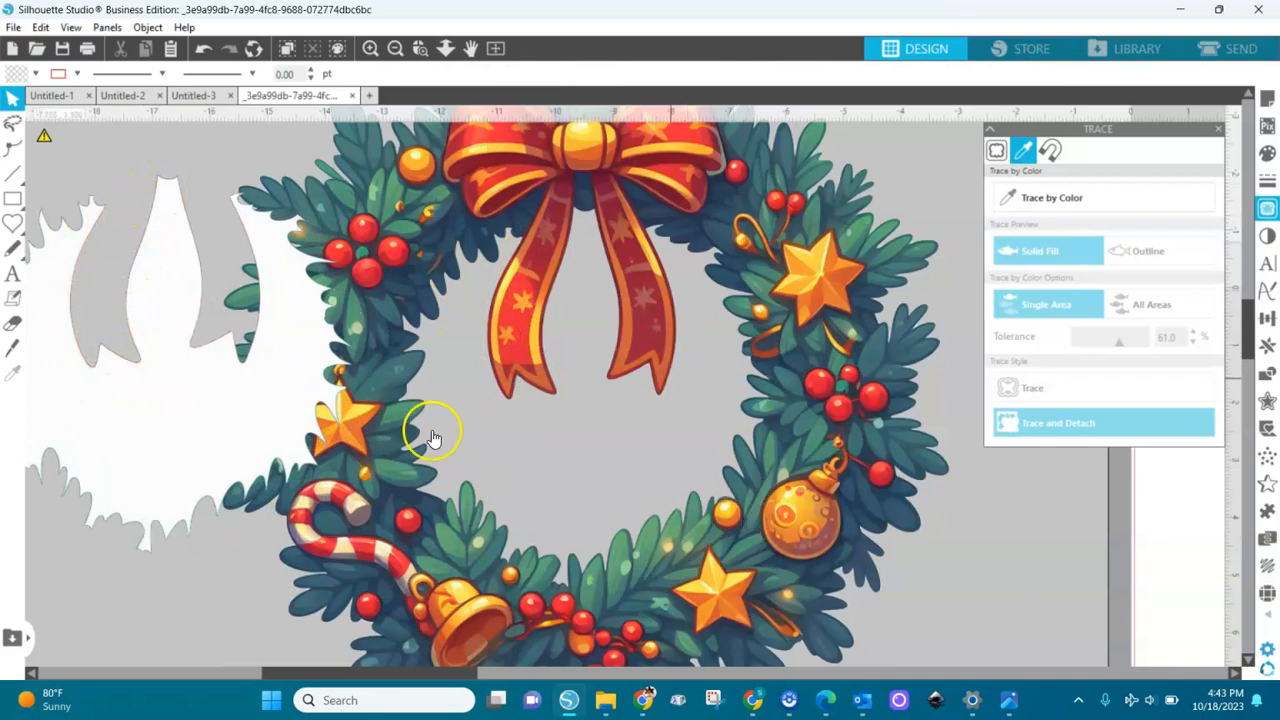
left_click(258, 430)
key("Delete")
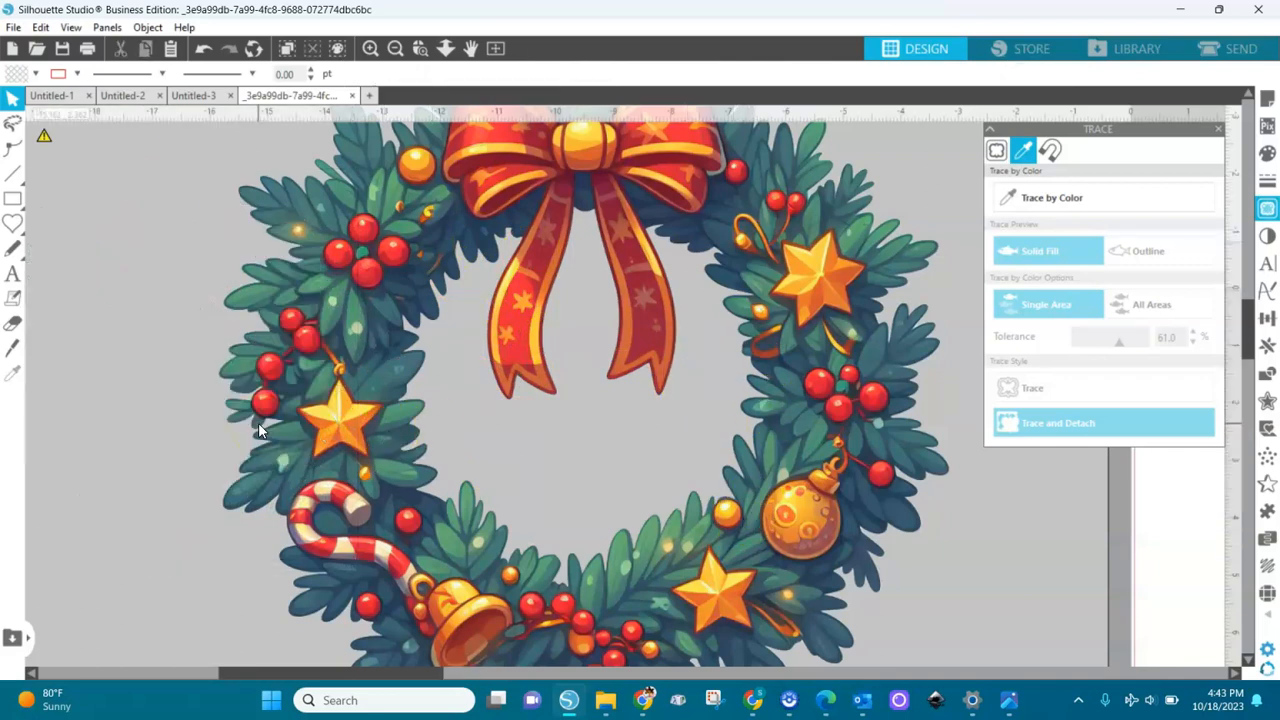
left_click(395, 48)
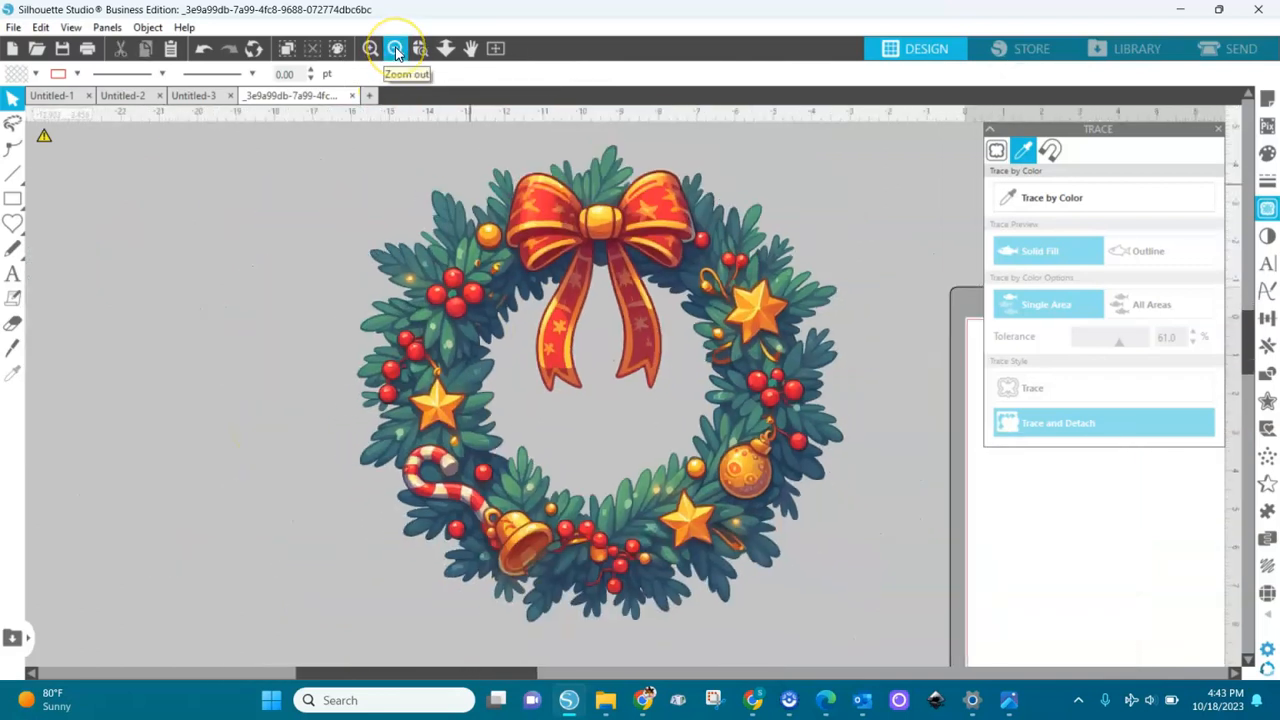
left_click_drag(515, 298, 523, 271)
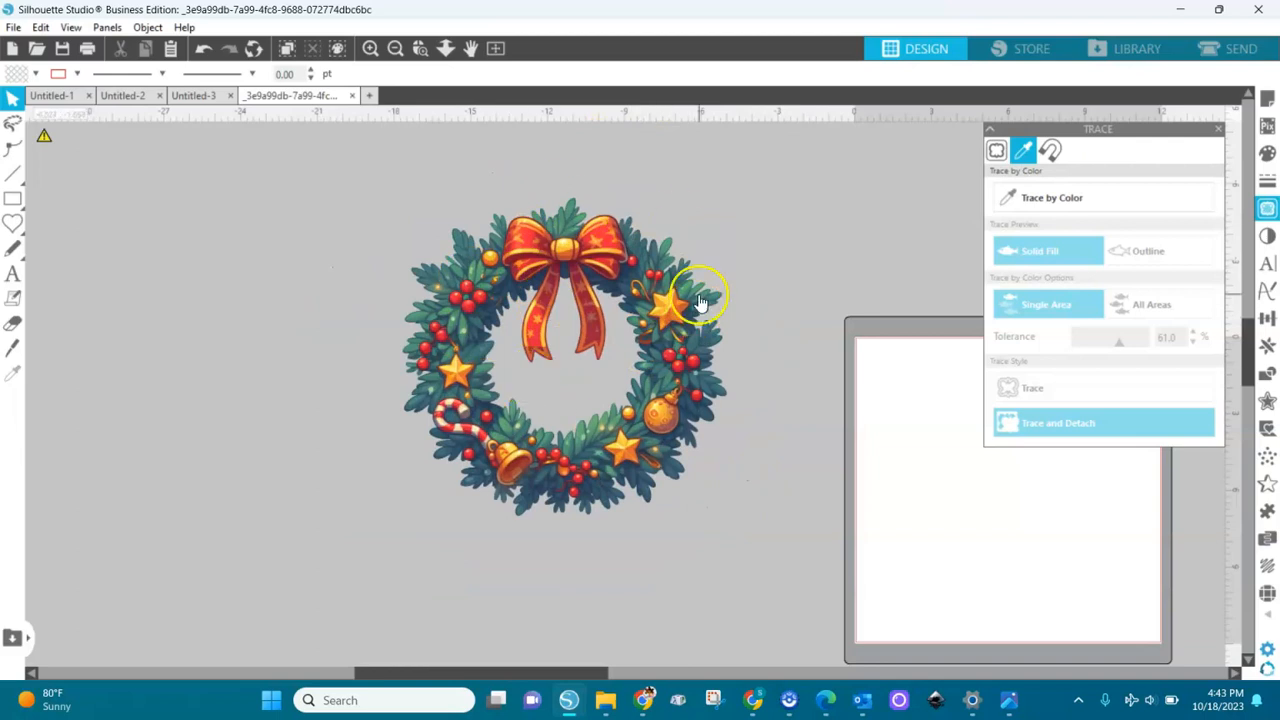